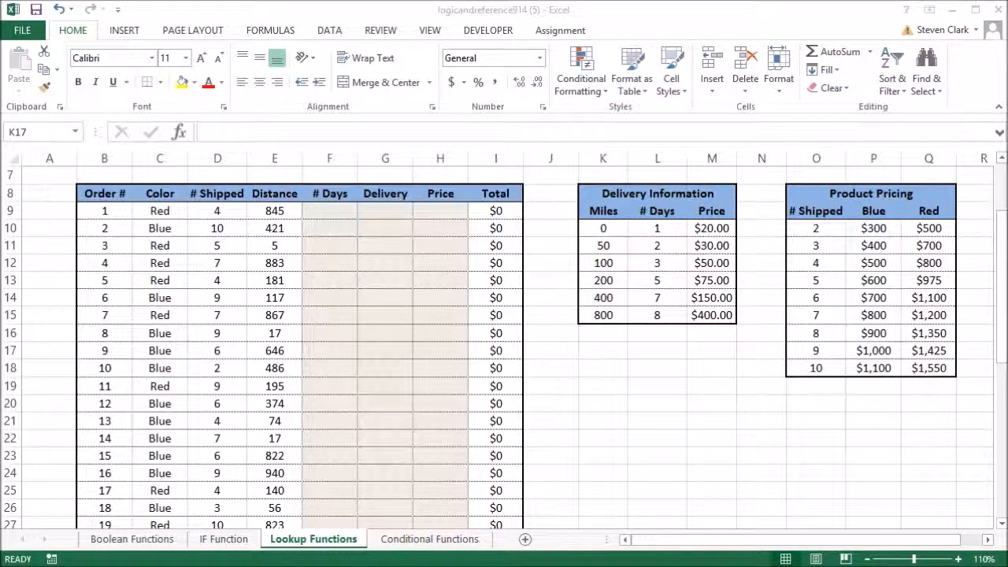
Step: Convert the Delivery Information range K9:M15 into a table with headers
{"action": "key", "text": "ctrl+z"}
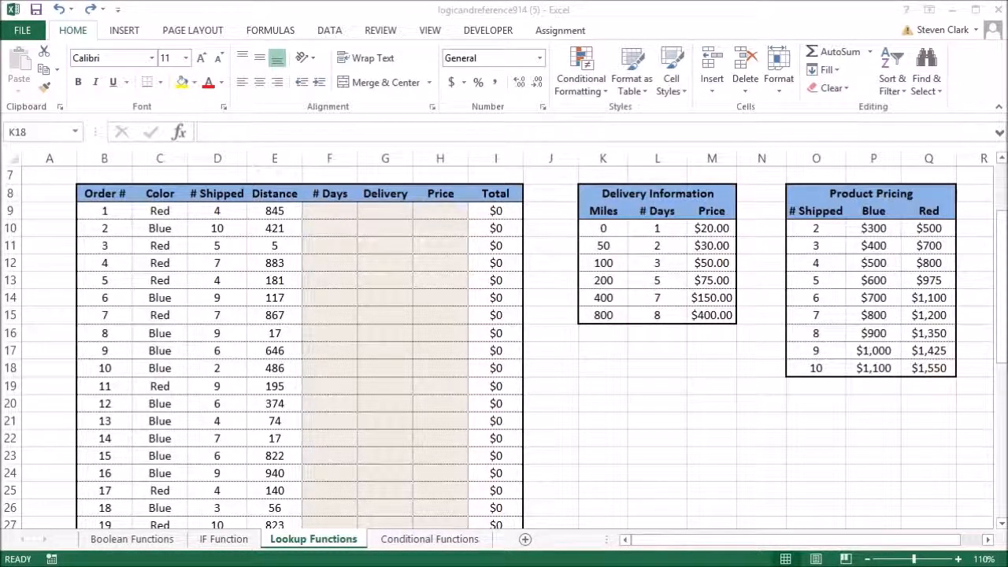
{"action": "left_click", "coordinate": [598, 211]}
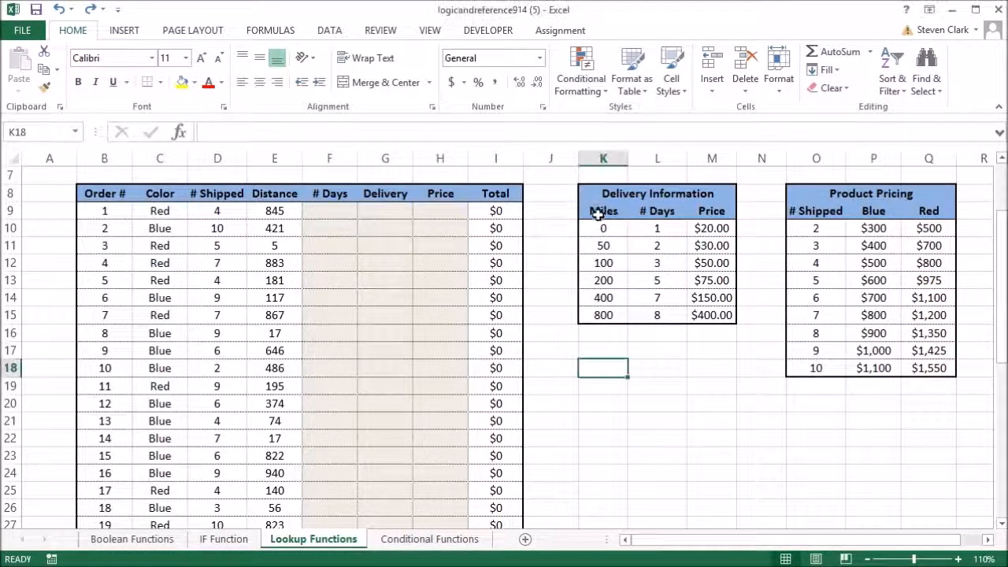
{"action": "left_click_drag", "start_coordinate": [600, 211], "coordinate": [727, 315]}
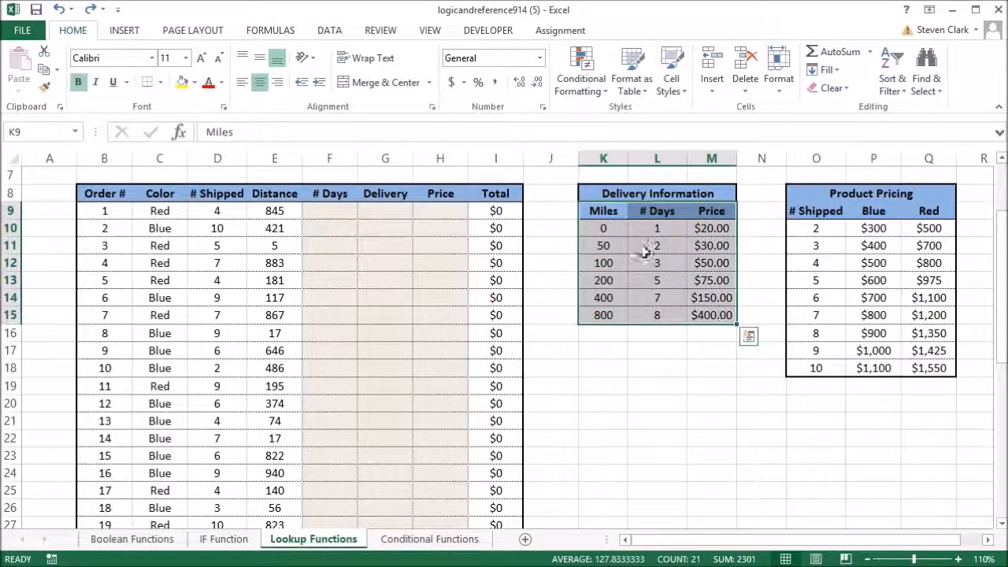
{"action": "left_click", "coordinate": [126, 31]}
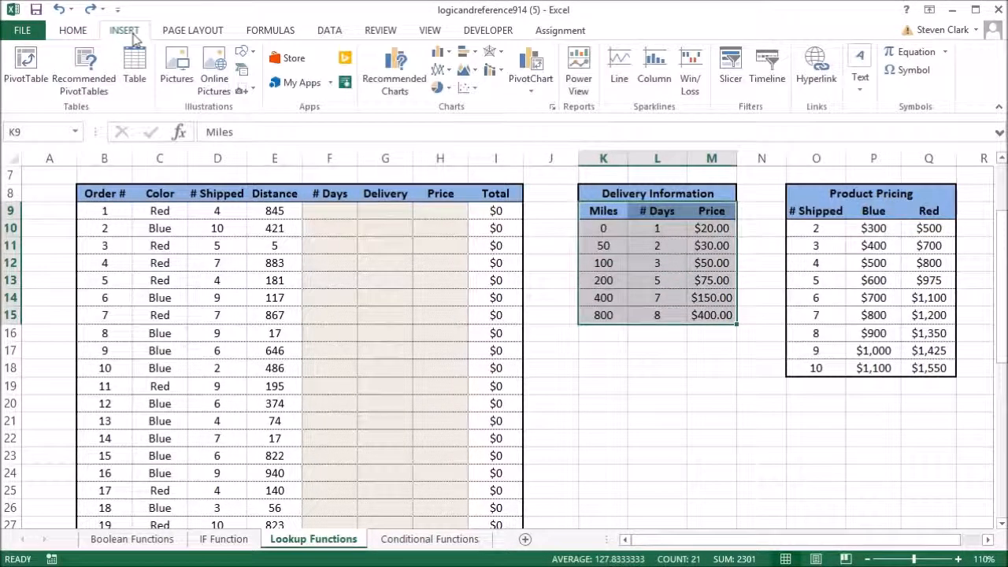
{"action": "left_click", "coordinate": [136, 72]}
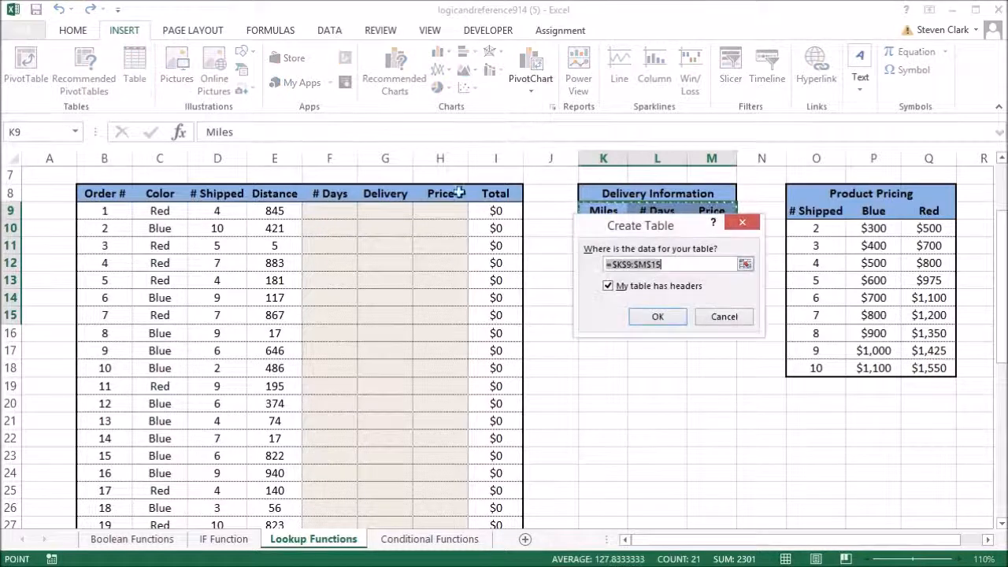
{"action": "left_click", "coordinate": [656, 316]}
Step: Convert the Product Pricing range O9:Q18 into a table with headers
{"action": "left_click_drag", "start_coordinate": [800, 211], "coordinate": [923, 381]}
{"action": "left_click", "coordinate": [926, 374]}
{"action": "left_click_drag", "start_coordinate": [798, 212], "coordinate": [928, 360]}
{"action": "left_click", "coordinate": [124, 32]}
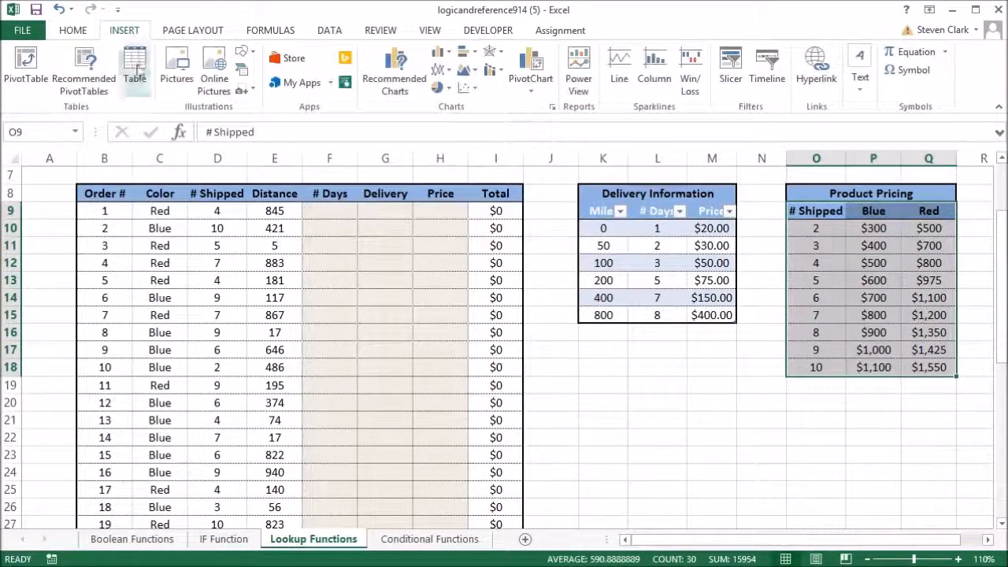
{"action": "left_click", "coordinate": [135, 67]}
{"action": "left_click", "coordinate": [668, 318]}
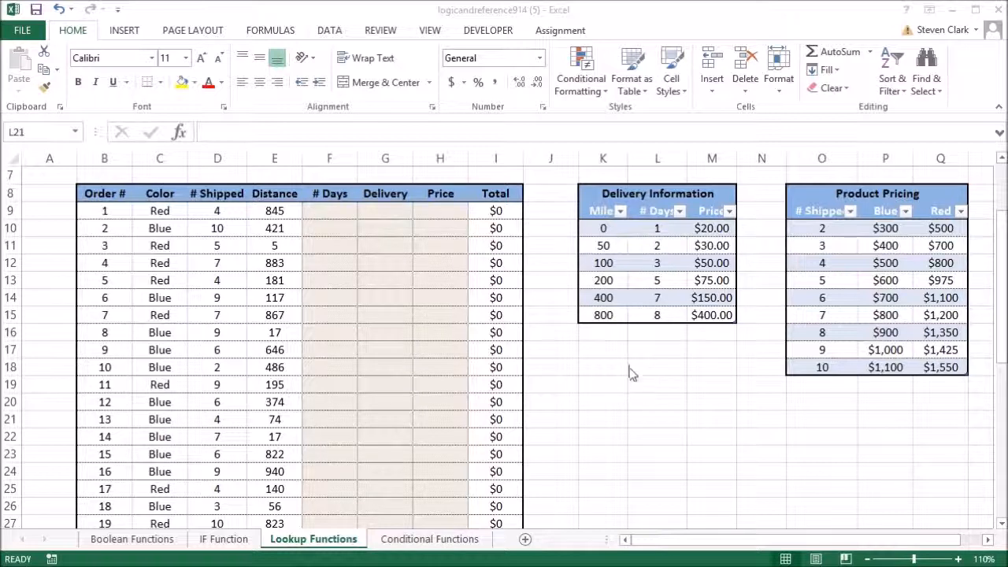
{"action": "double_click", "coordinate": [598, 383]}
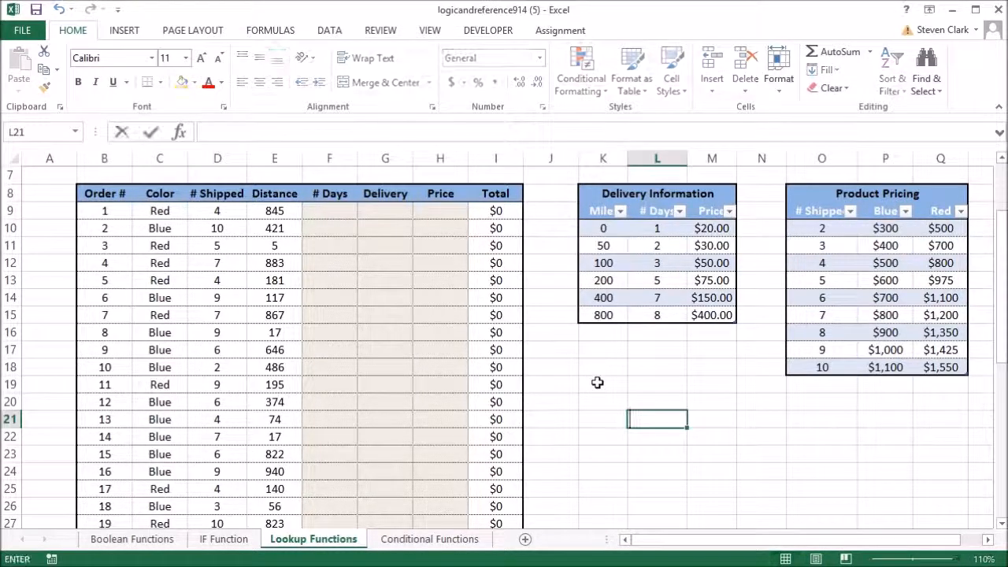
{"action": "left_click", "coordinate": [598, 383]}
{"action": "type", "text": "=ind"}
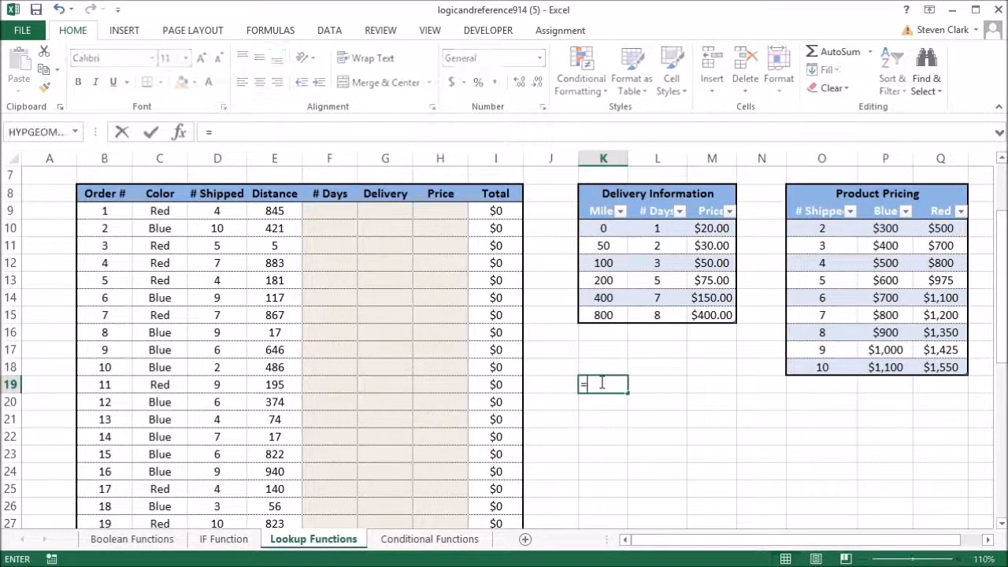
{"action": "key", "text": "Tab"}
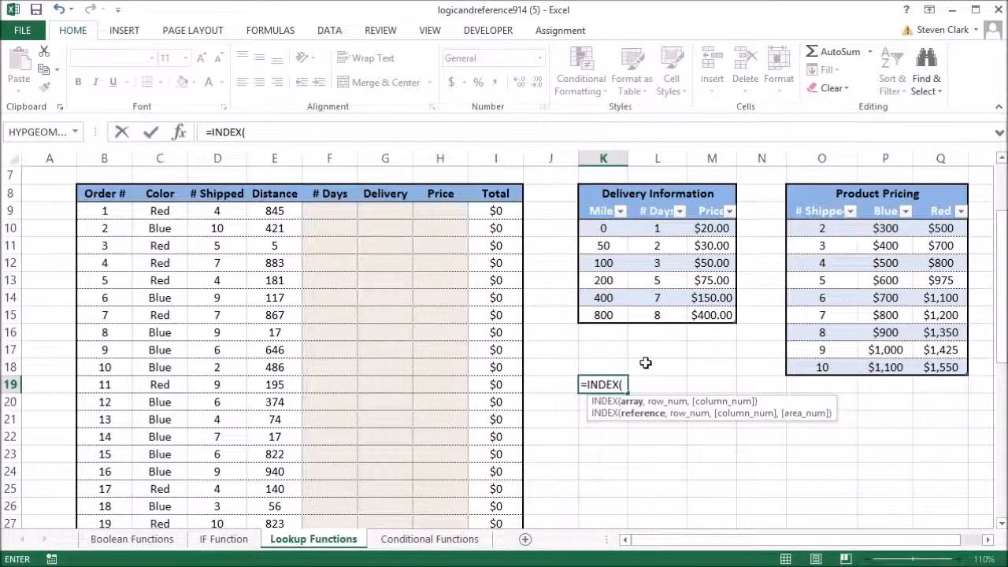
{"action": "key", "text": "BackSpace"}
{"action": "key", "text": "BackSpace"}
{"action": "key", "text": "BackSpace"}
{"action": "key", "text": "BackSpace"}
{"action": "key", "text": "BackSpace"}
{"action": "key", "text": "BackSpace"}
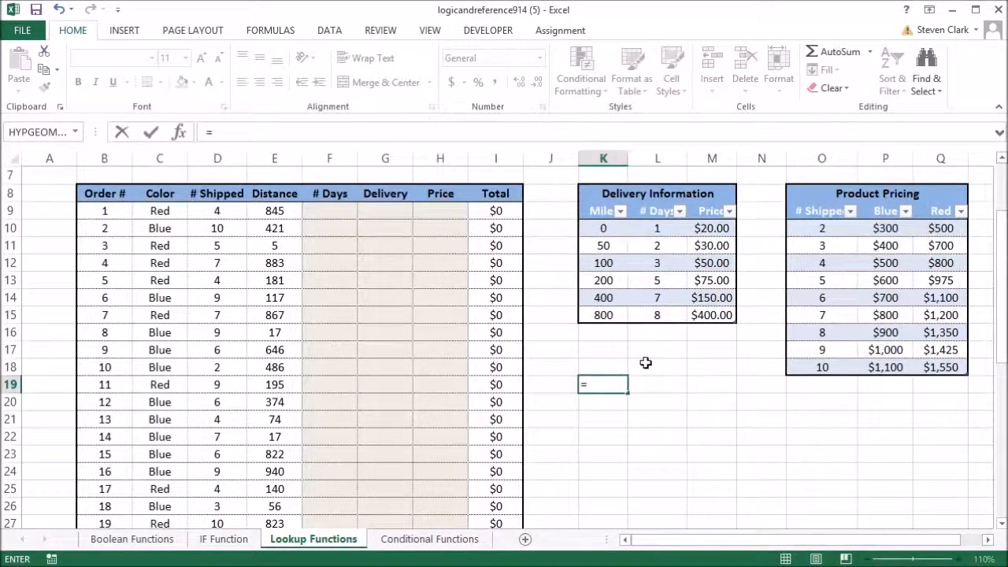
Step: Enter a trial MATCH formula in K19 that looks up 500 in the delivery table's Miles column with match type 1 (Less than)
{"action": "type", "text": "mat"}
{"action": "key", "text": "Tab"}
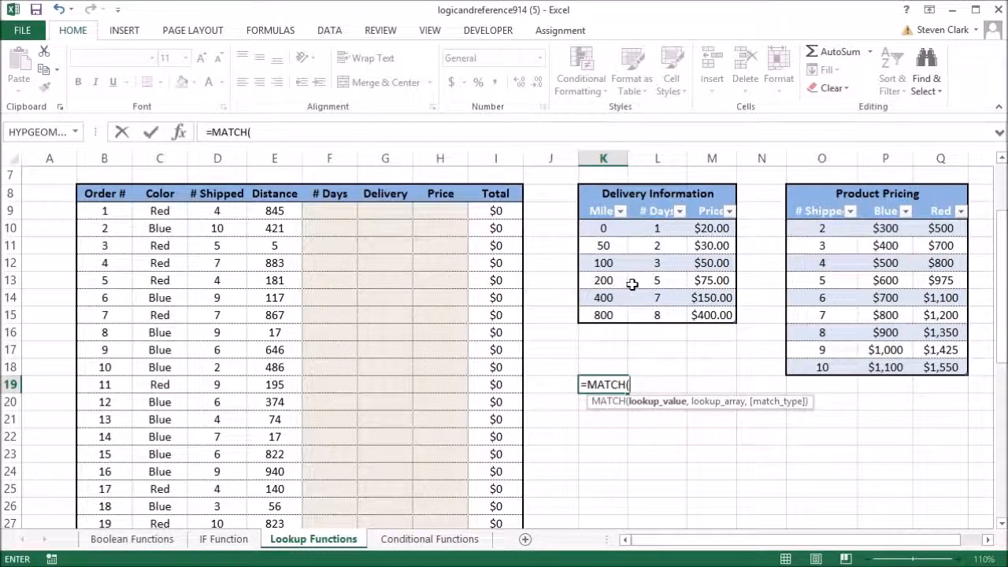
{"action": "type", "text": "00,"}
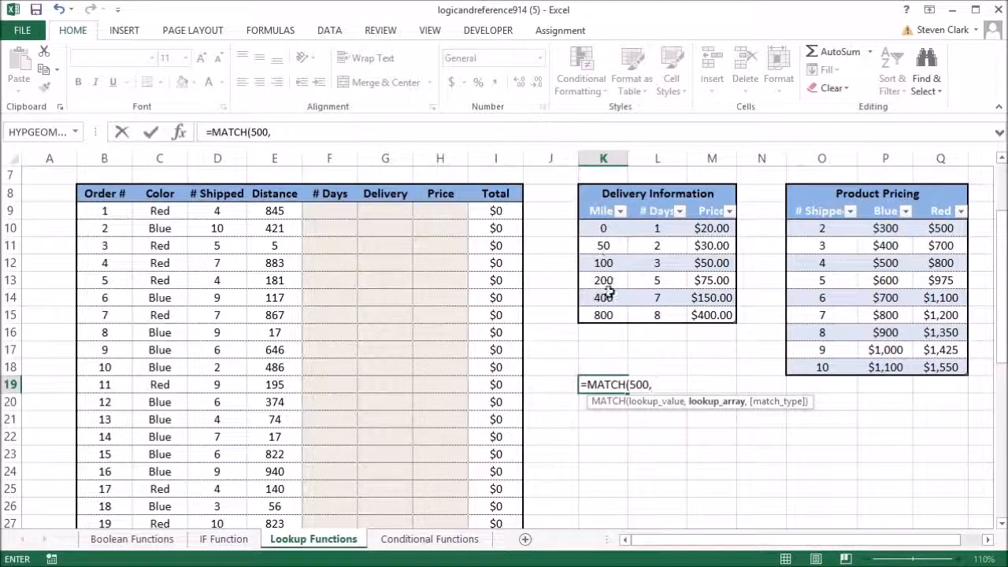
{"action": "left_click_drag", "start_coordinate": [605, 229], "coordinate": [601, 315]}
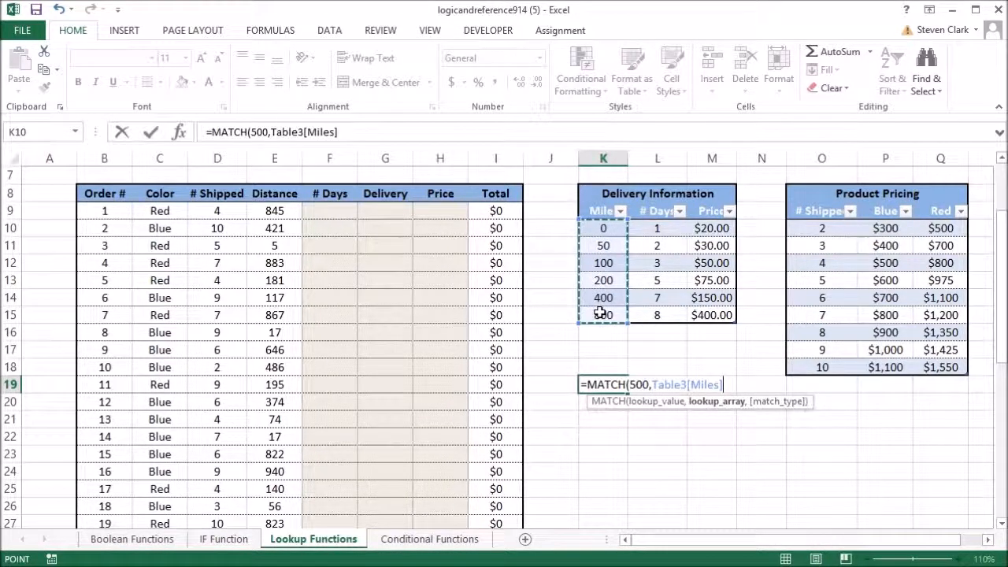
{"action": "type", "text": ","}
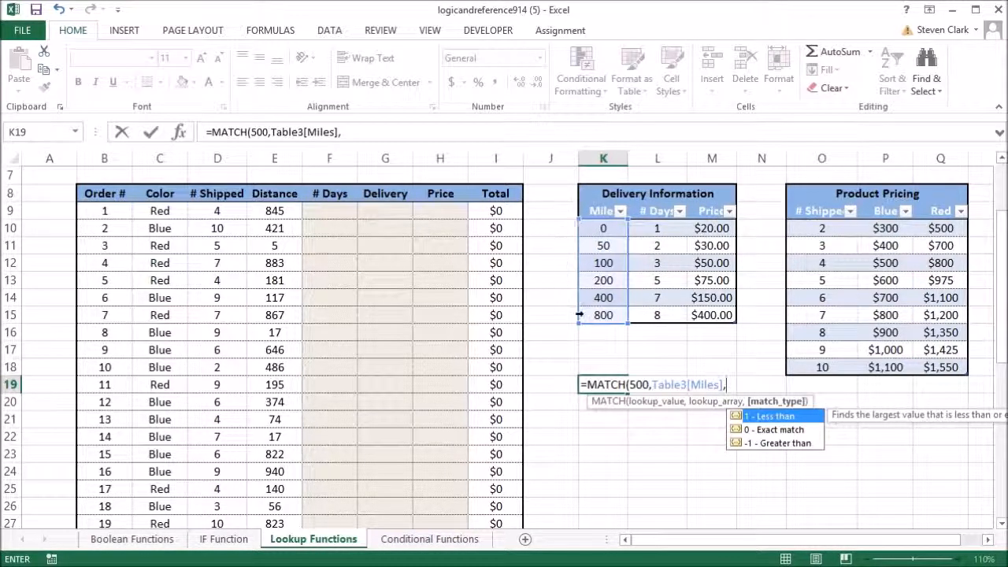
{"action": "double_click", "coordinate": [766, 417]}
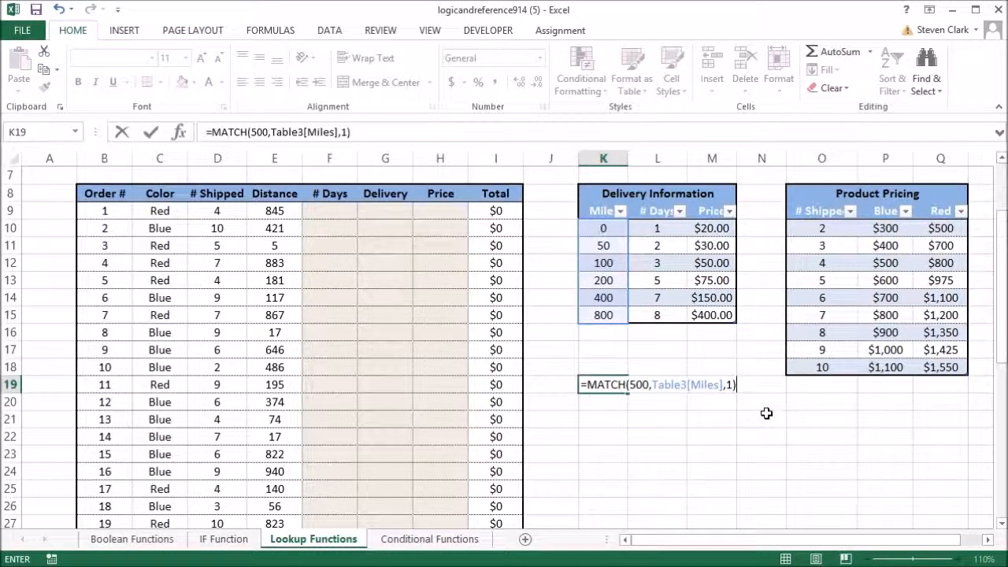
{"action": "key", "text": "Return"}
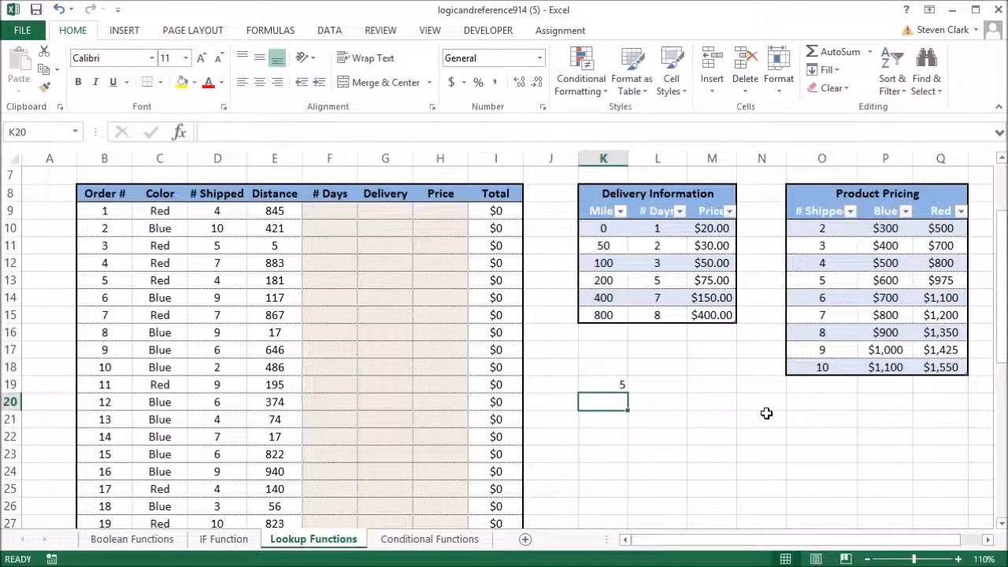
Step: Check the MATCH result in K19 by counting down the rows of the delivery table's Miles column
{"action": "left_click", "coordinate": [595, 383]}
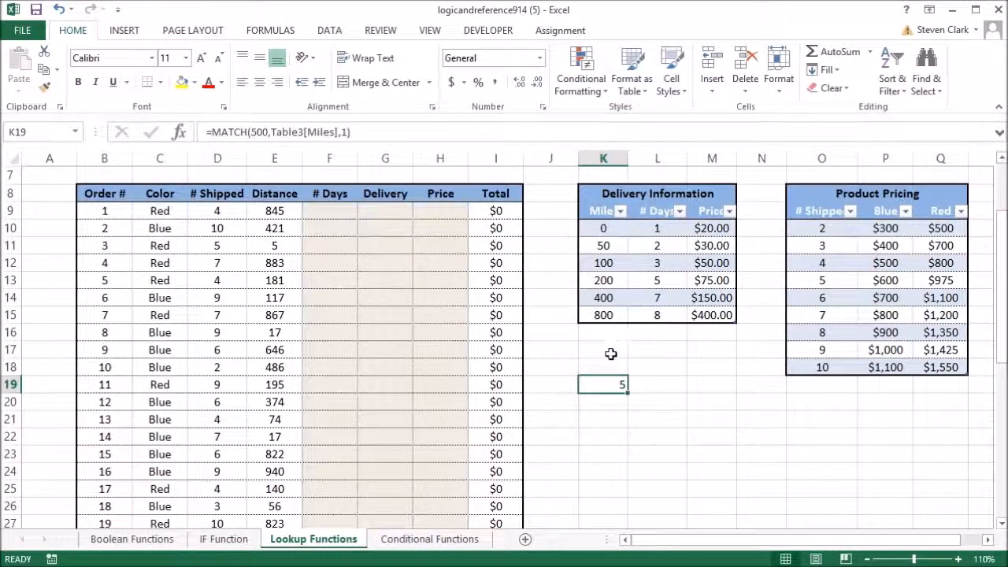
{"action": "left_click", "coordinate": [594, 299]}
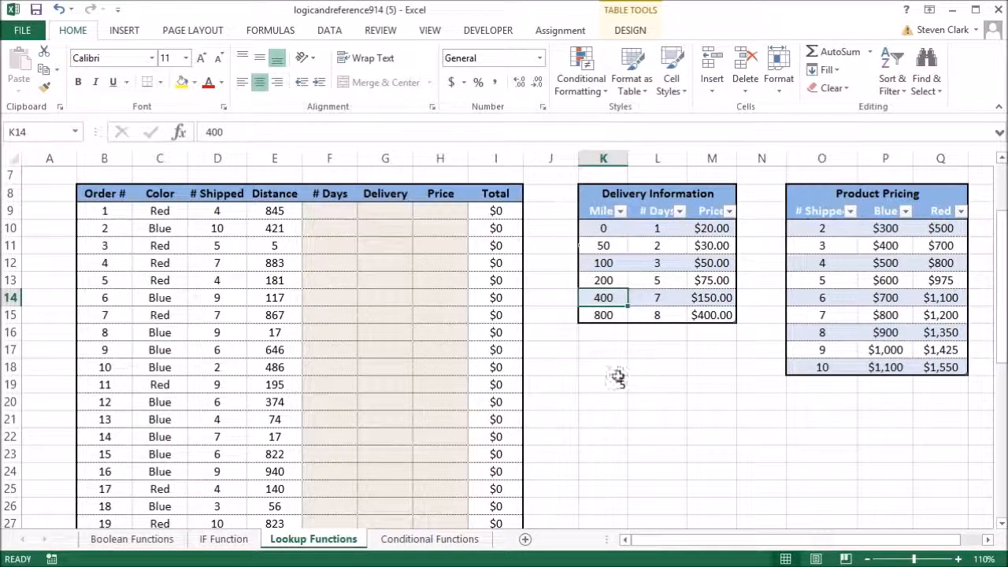
{"action": "left_click", "coordinate": [592, 229]}
{"action": "left_click", "coordinate": [599, 246]}
{"action": "left_click", "coordinate": [598, 263]}
{"action": "left_click", "coordinate": [598, 281]}
{"action": "left_click", "coordinate": [600, 297]}
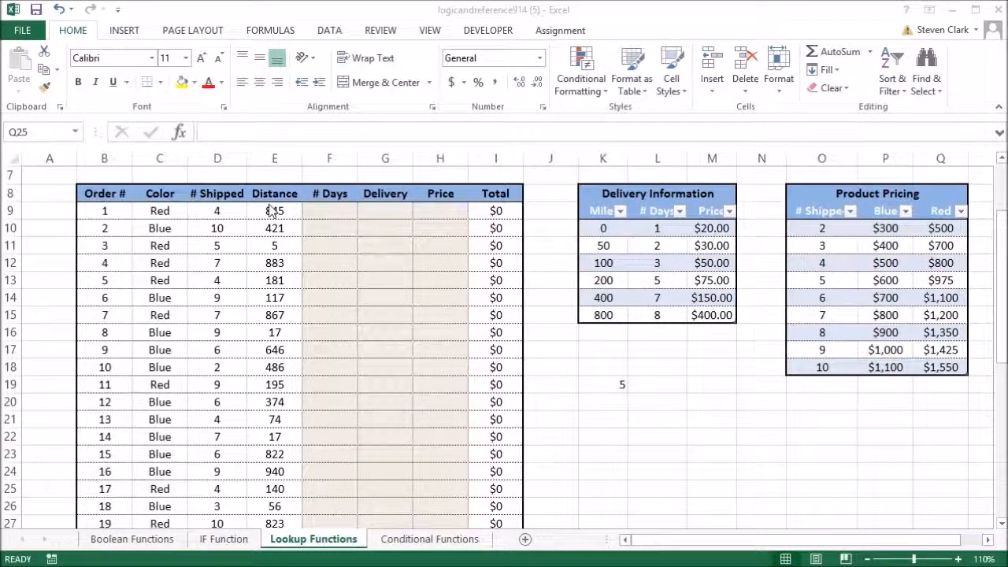
Step: Delete the trial MATCH formula from cell K19
{"action": "left_click", "coordinate": [612, 385]}
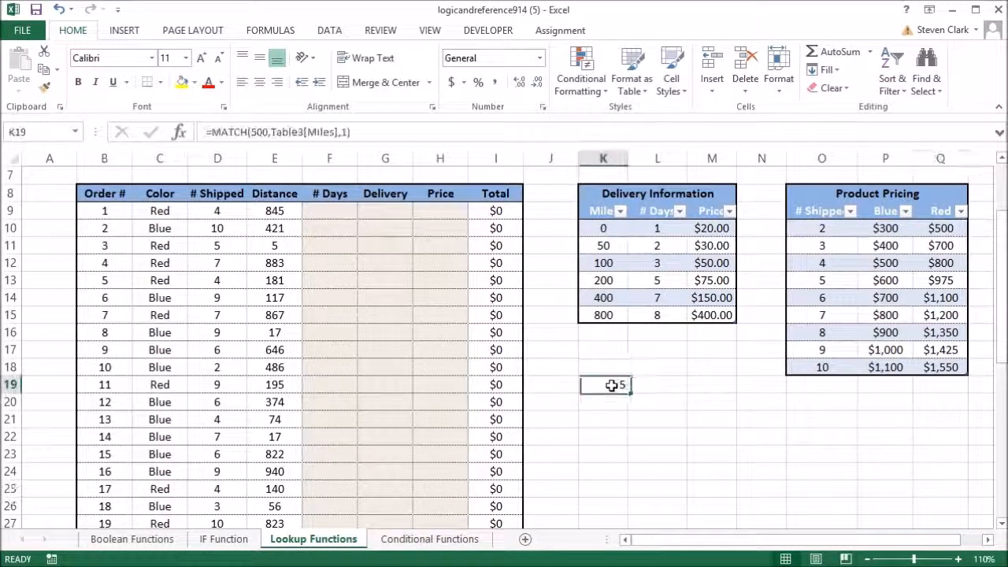
{"action": "key", "text": "Delete"}
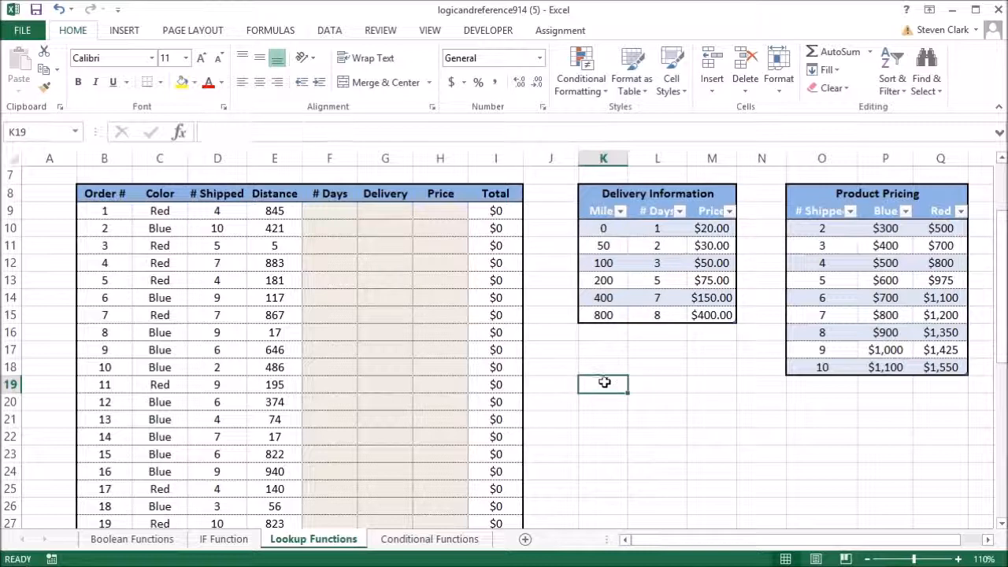
Step: Begin an INDEX formula in F9 with the delivery table's # Days column as its array
{"action": "left_click", "coordinate": [330, 215]}
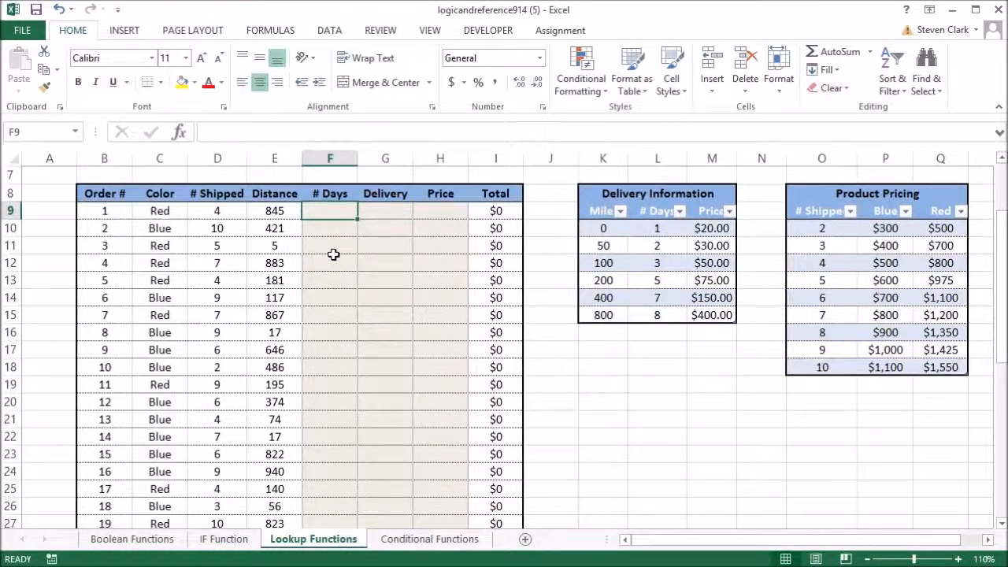
{"action": "type", "text": "=in"}
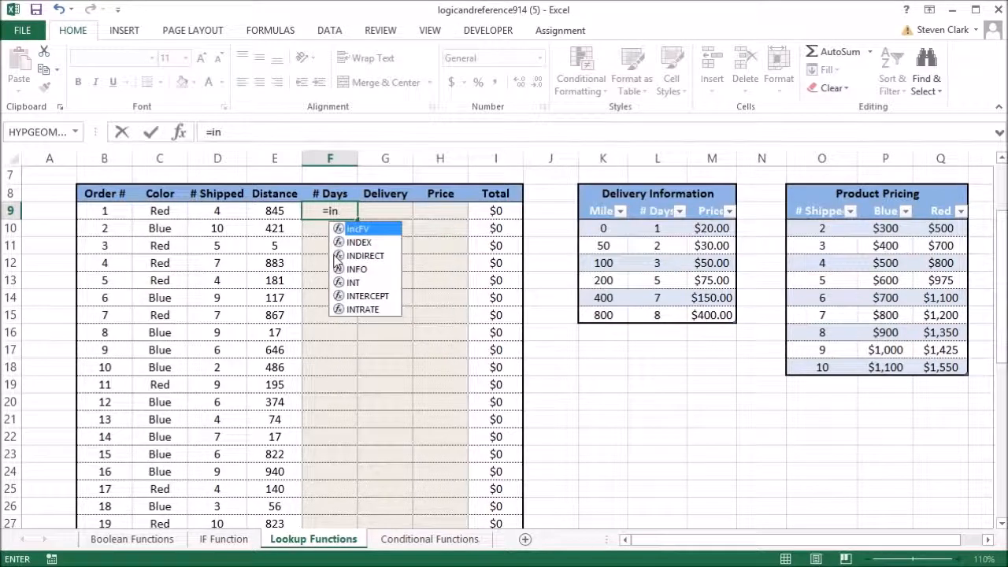
{"action": "key", "text": "Down"}
{"action": "key", "text": "Tab"}
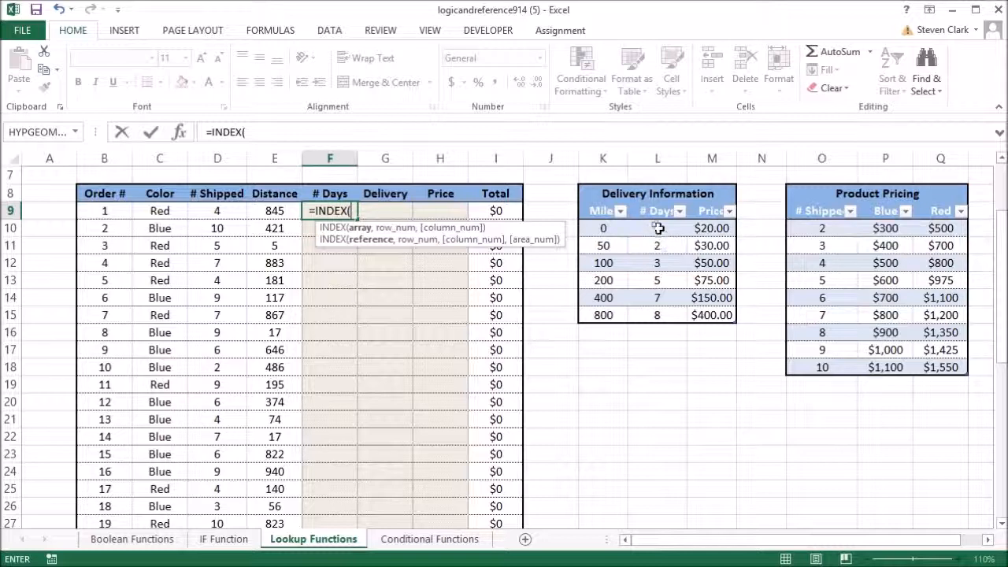
{"action": "left_click_drag", "start_coordinate": [653, 228], "coordinate": [657, 318]}
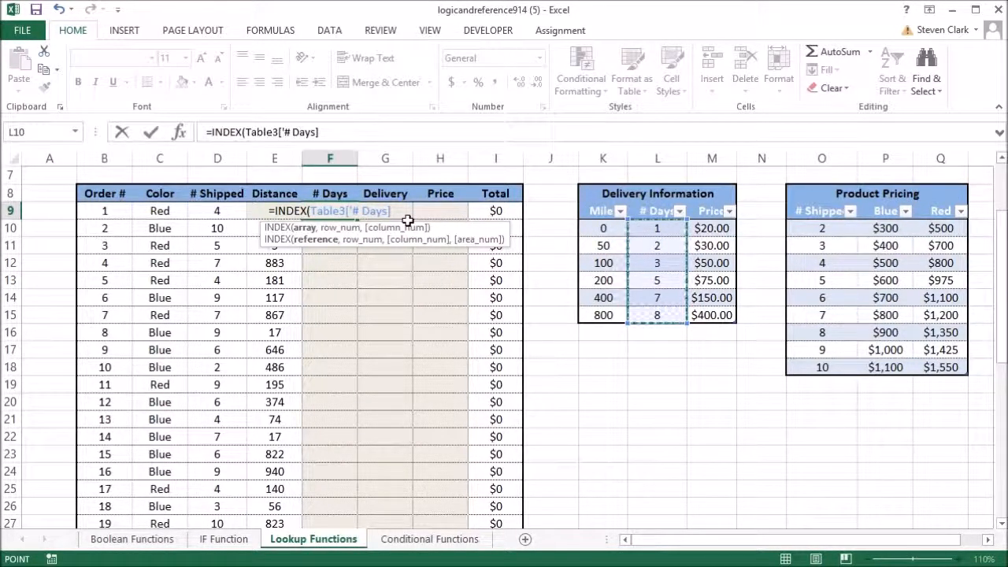
{"action": "type", "text": ","}
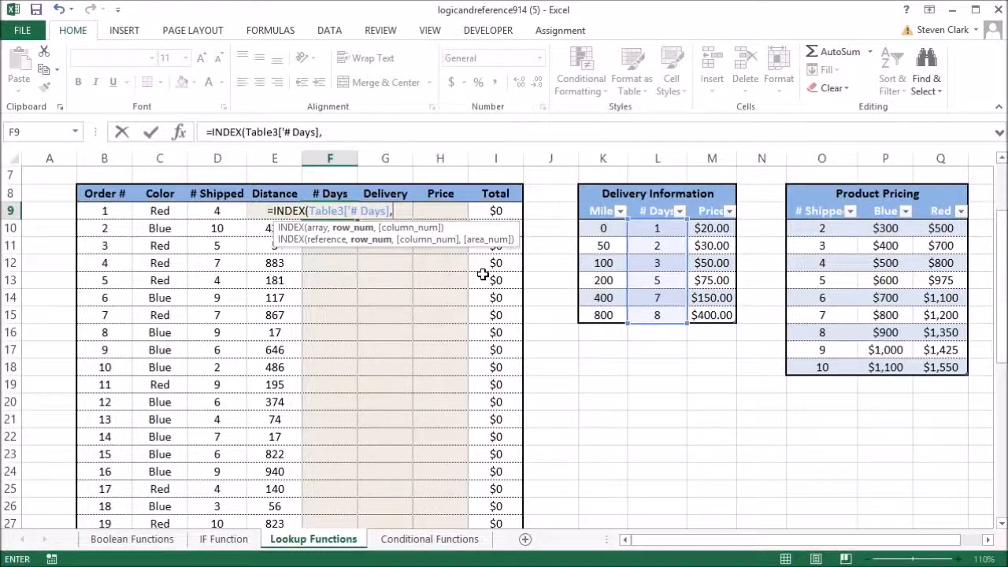
Step: Complete the F9 INDEX formula with MATCH as its row number, looking up E9 in the delivery table's Miles column with match type 1
{"action": "type", "text": "m"}
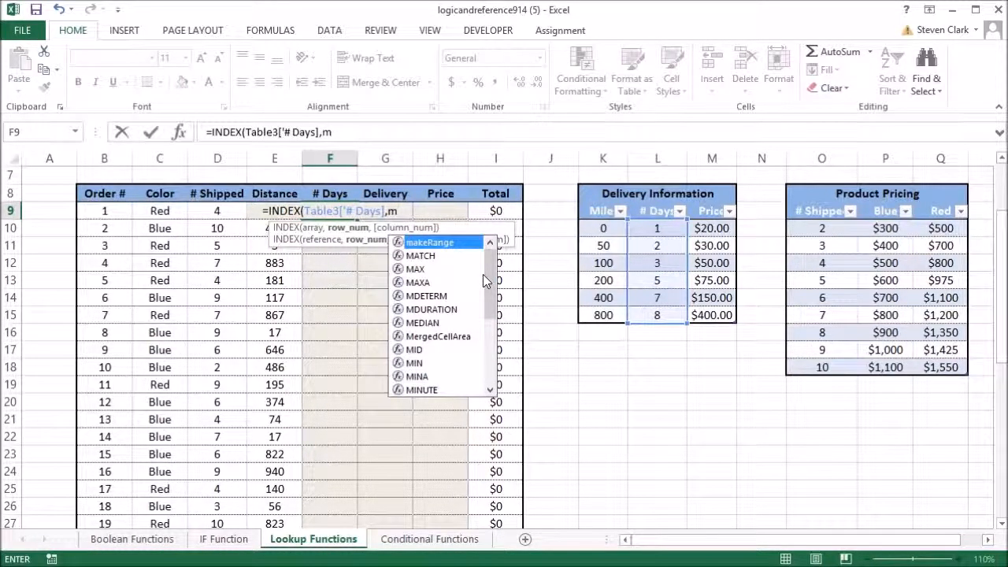
{"action": "key", "text": "Down"}
{"action": "key", "text": "Tab"}
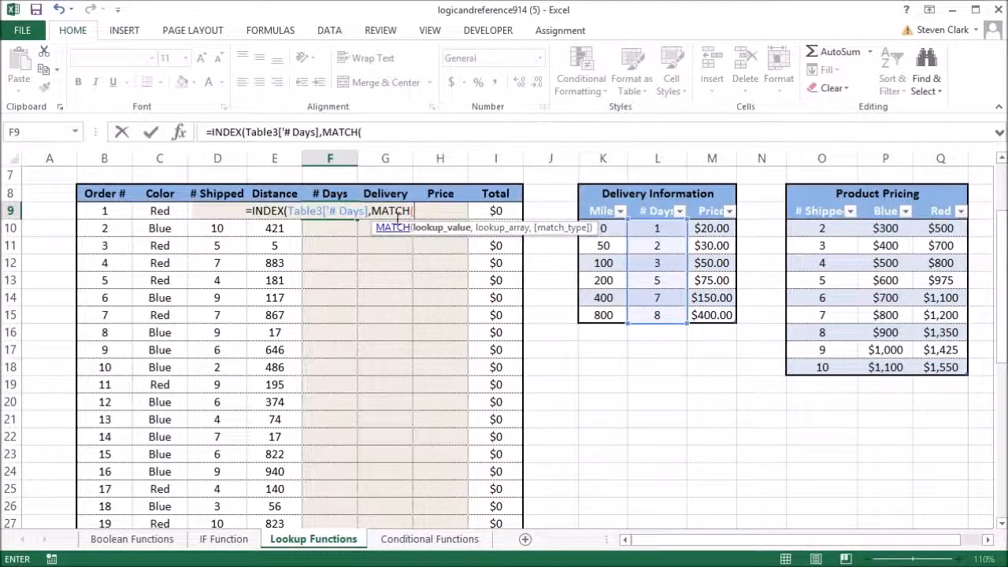
{"action": "left_click", "coordinate": [270, 228]}
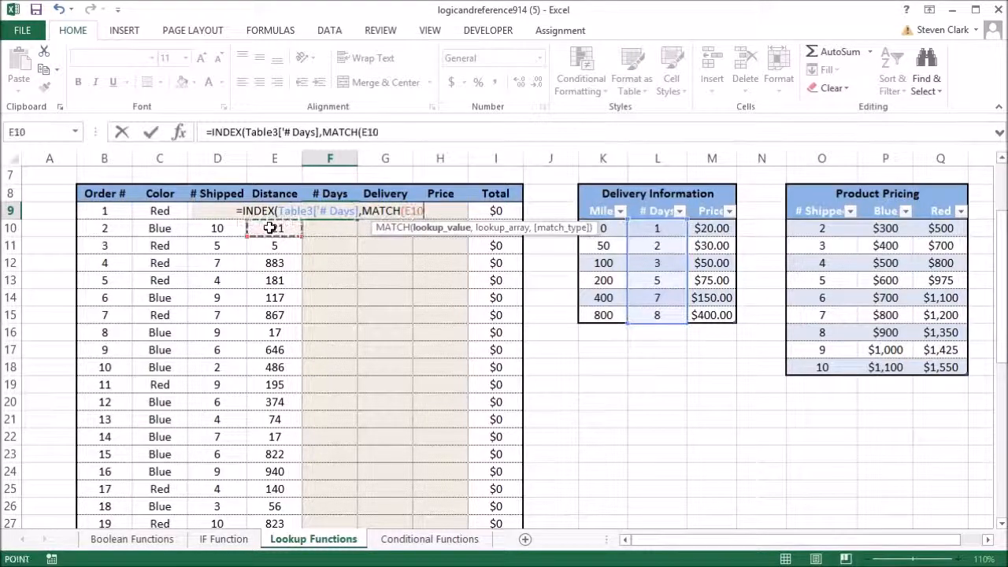
{"action": "key", "text": "Up"}
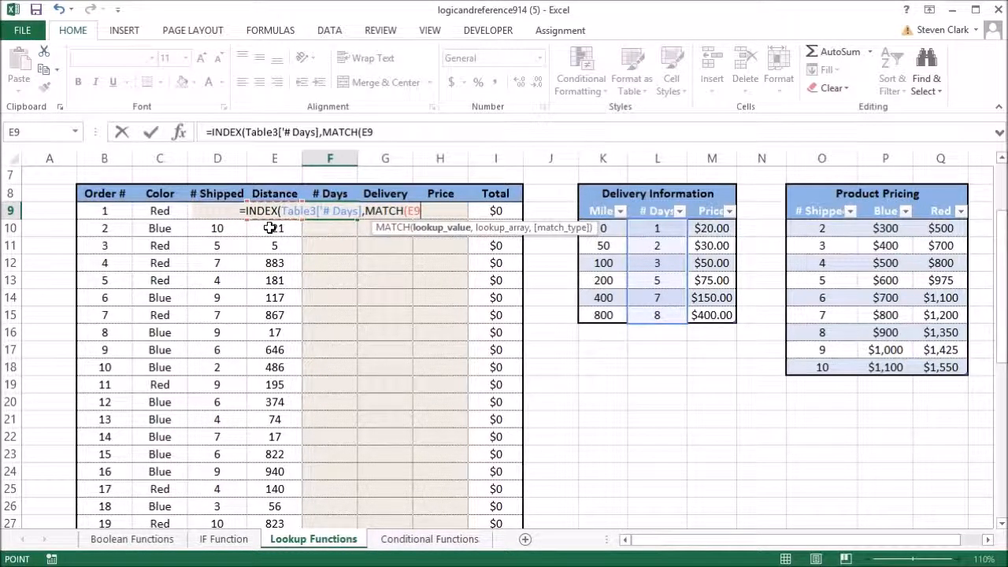
{"action": "type", "text": ","}
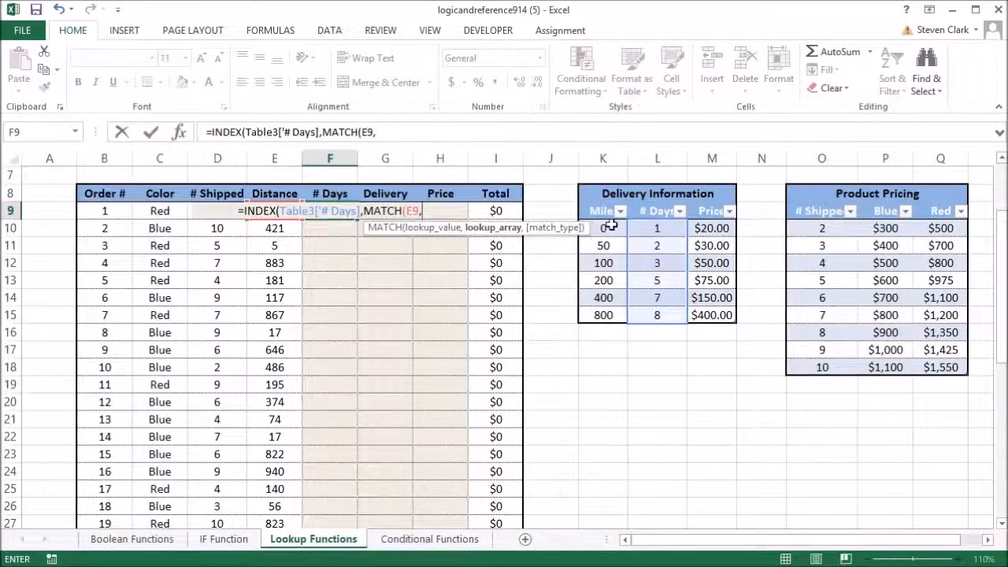
{"action": "left_click_drag", "start_coordinate": [610, 227], "coordinate": [605, 315]}
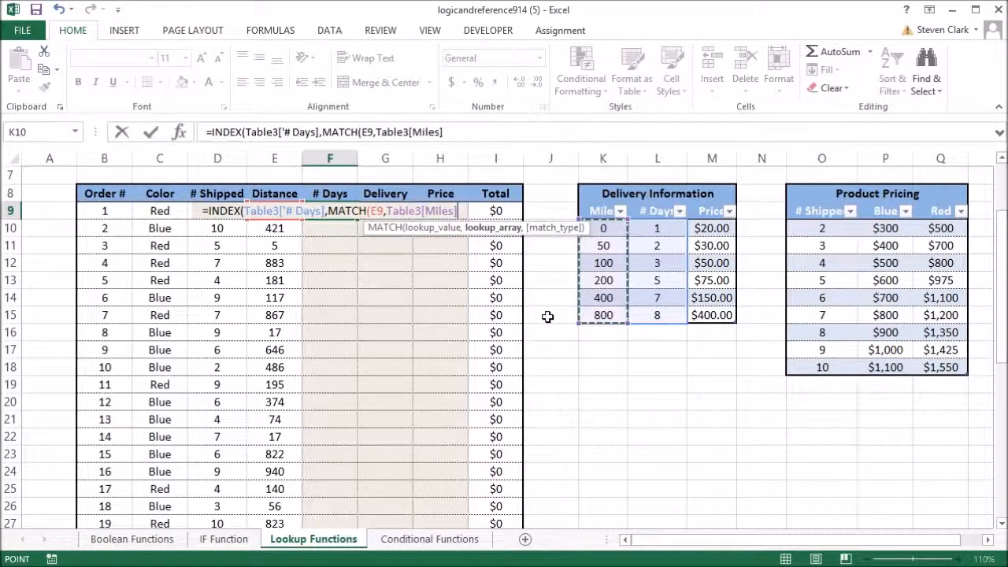
{"action": "type", "text": ",1"}
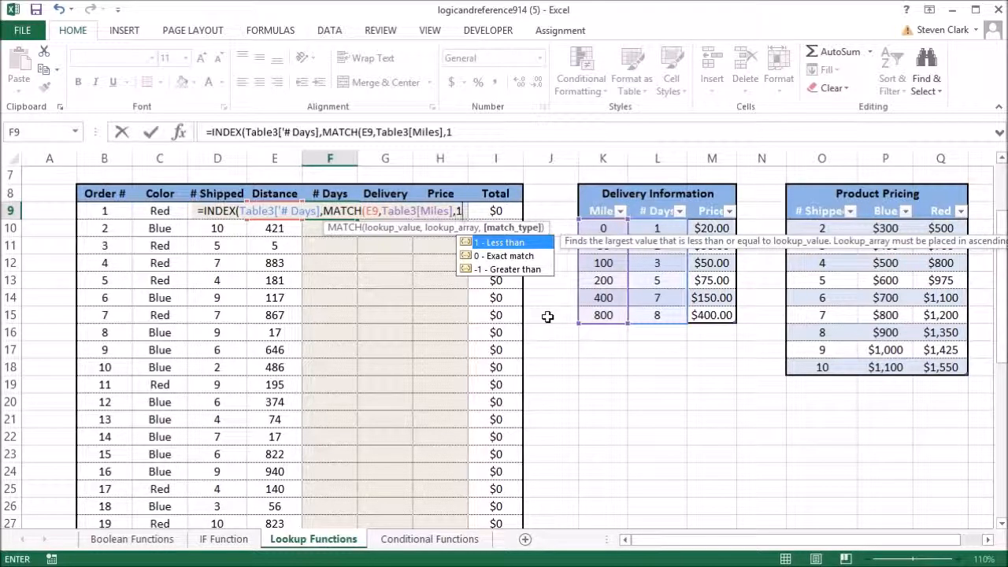
{"action": "type", "text": "))"}
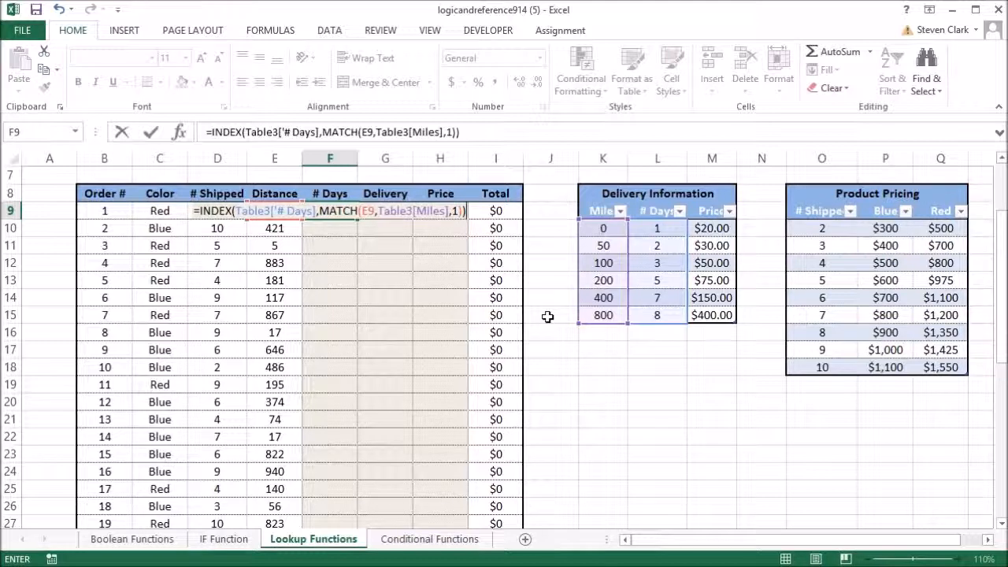
{"action": "key", "text": "Return"}
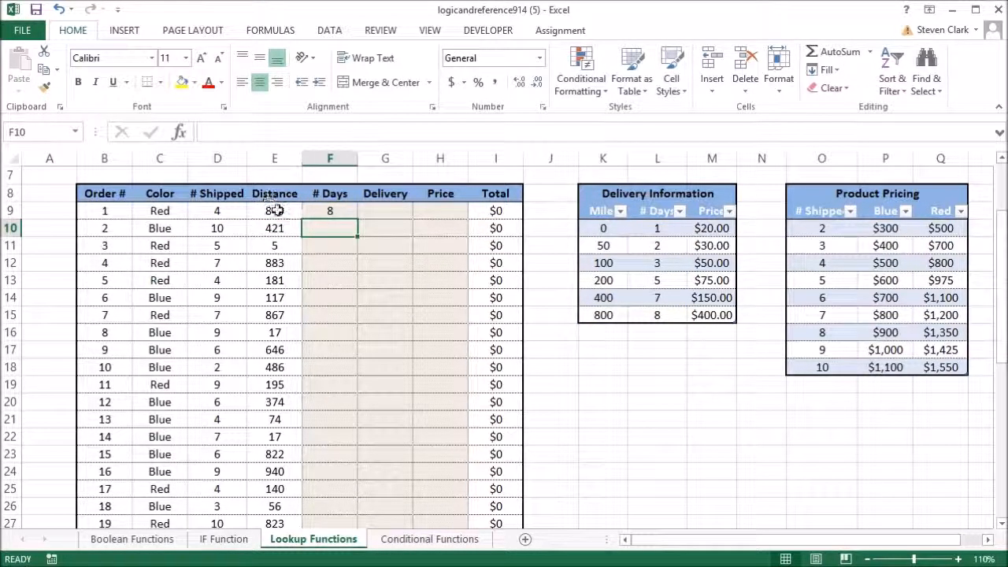
Step: Check order 1's distance against the delivery table and fill the F9 formula down the # Days column
{"action": "left_click", "coordinate": [275, 210]}
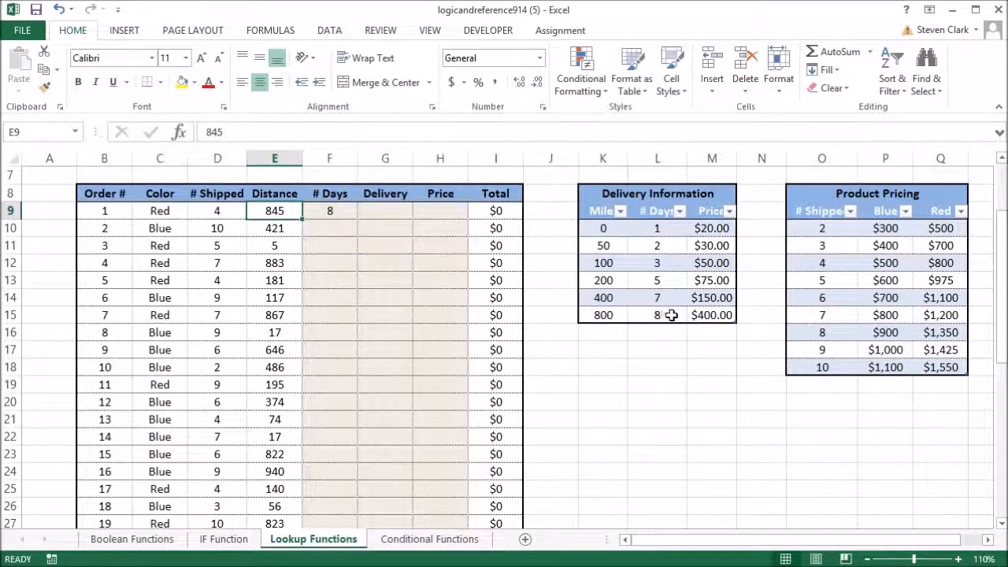
{"action": "left_click", "coordinate": [337, 213]}
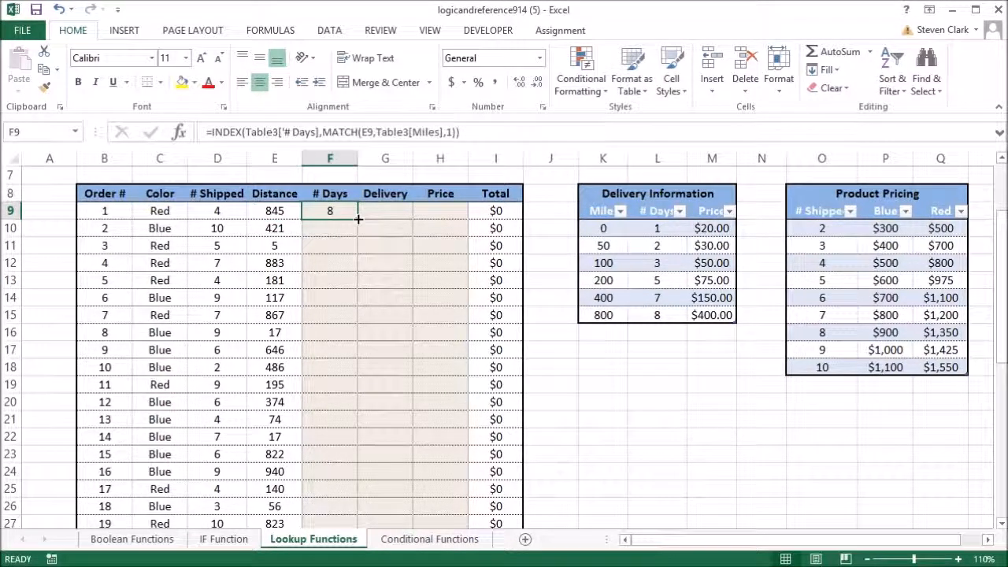
{"action": "double_click", "coordinate": [358, 219]}
Step: Check the # Days results for orders 2 and 3 against their distances and the delivery table
{"action": "left_click", "coordinate": [271, 229]}
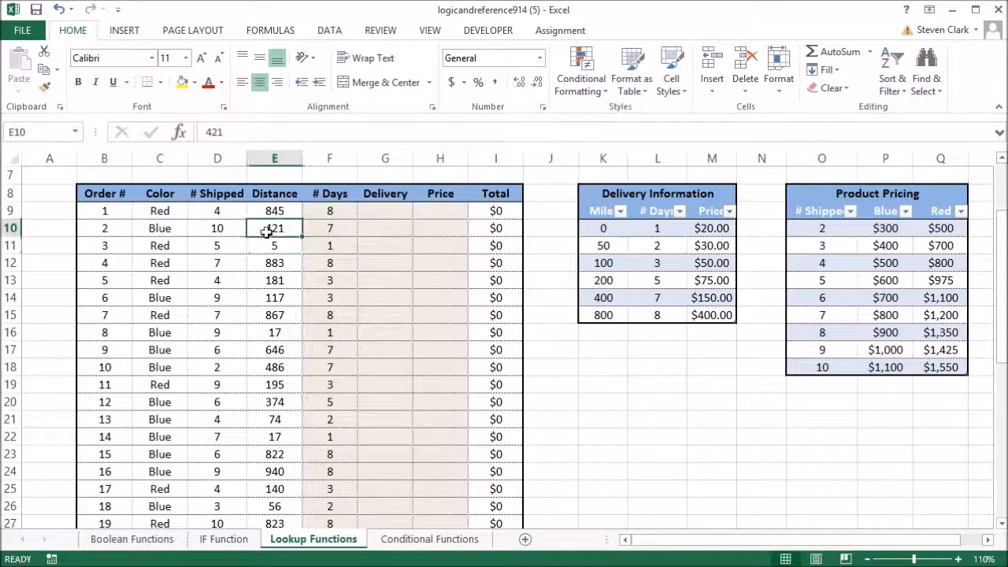
{"action": "left_click", "coordinate": [655, 294]}
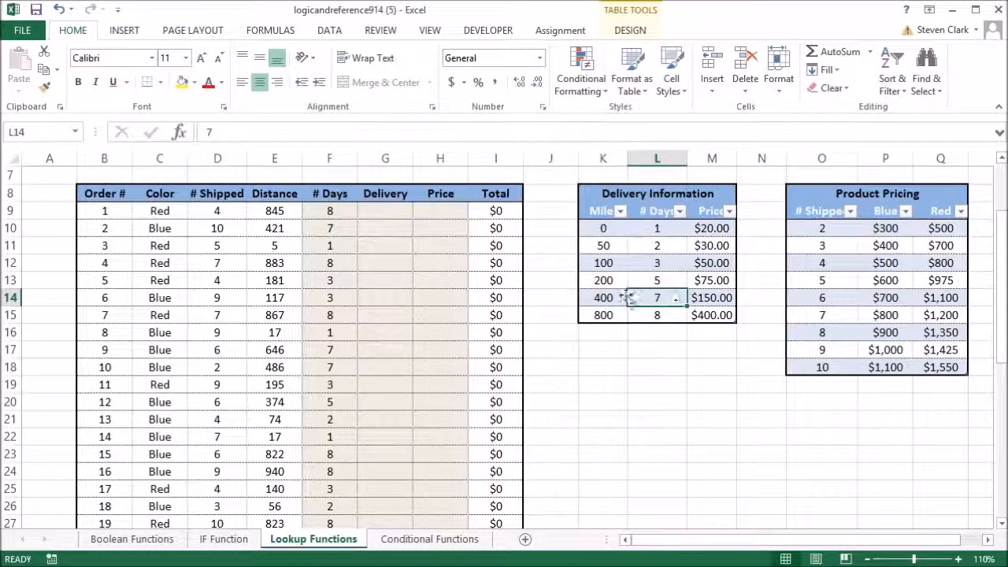
{"action": "left_click", "coordinate": [274, 247]}
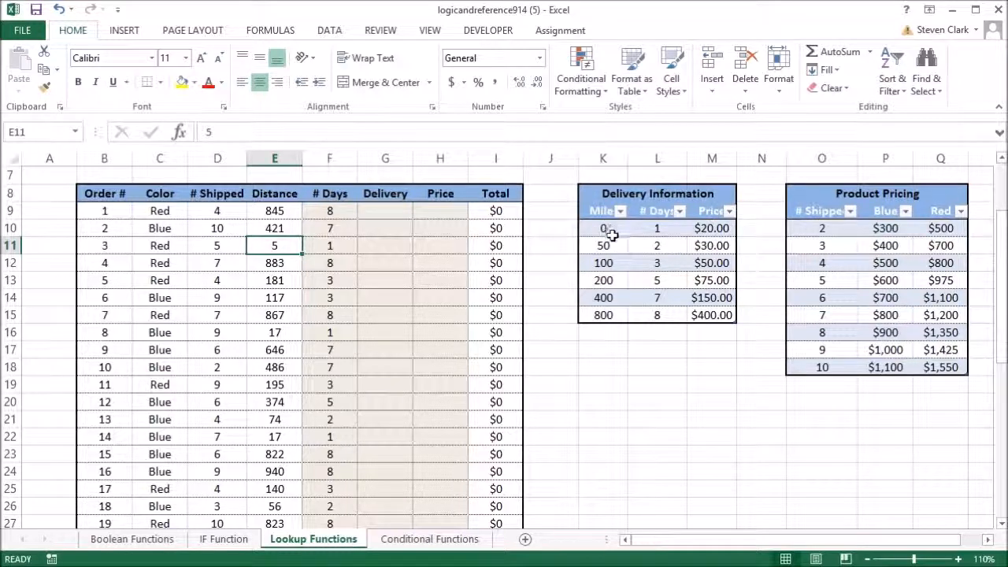
{"action": "left_click", "coordinate": [328, 245]}
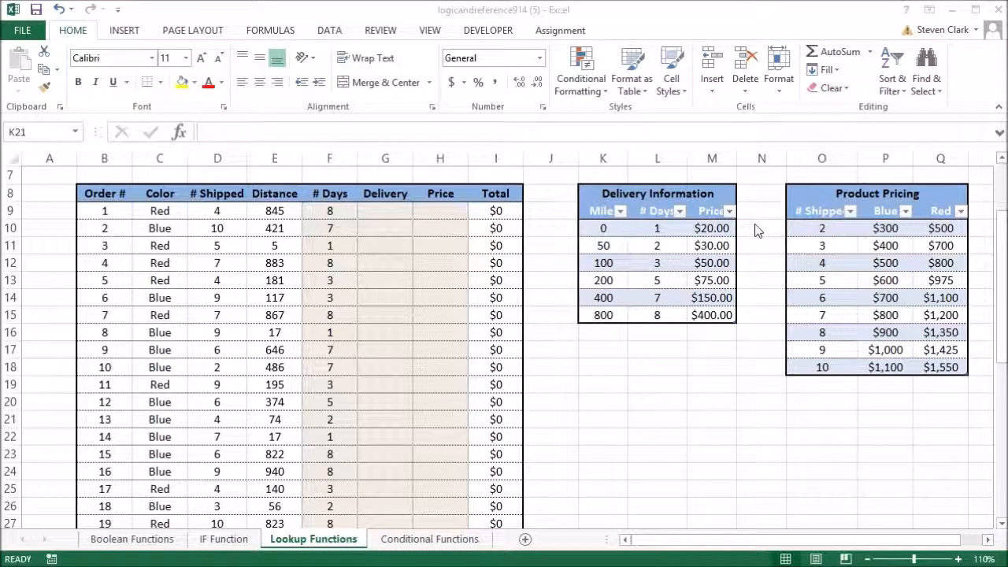
Step: Examine the match type argument of the MATCH function in F9's formula
{"action": "left_click", "coordinate": [330, 211]}
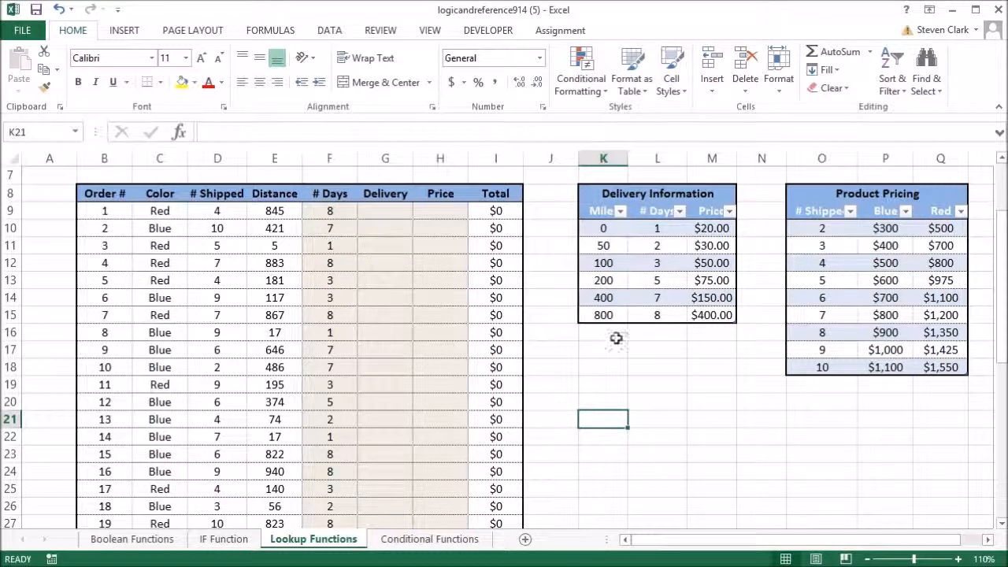
{"action": "left_click", "coordinate": [346, 211]}
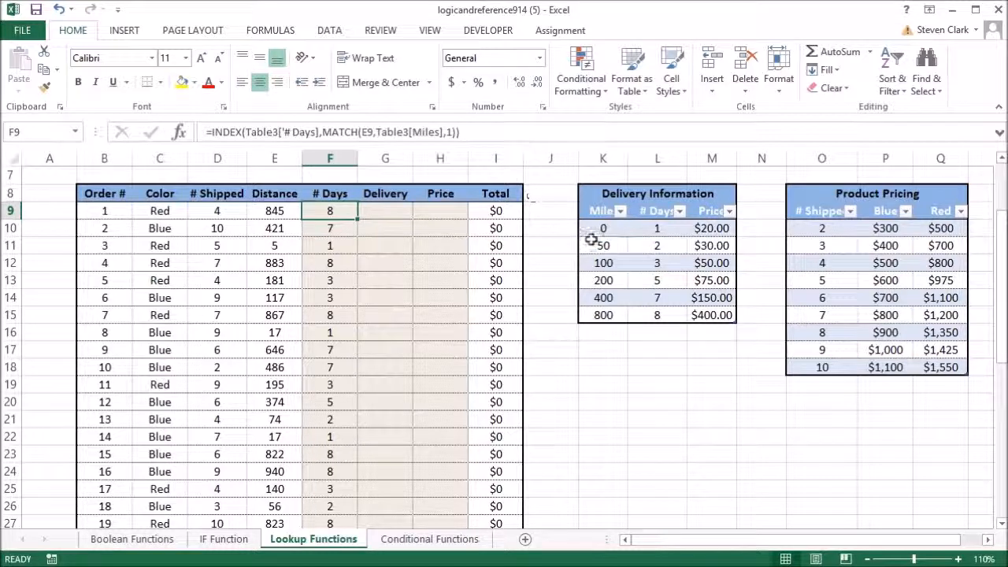
{"action": "left_click", "coordinate": [452, 134]}
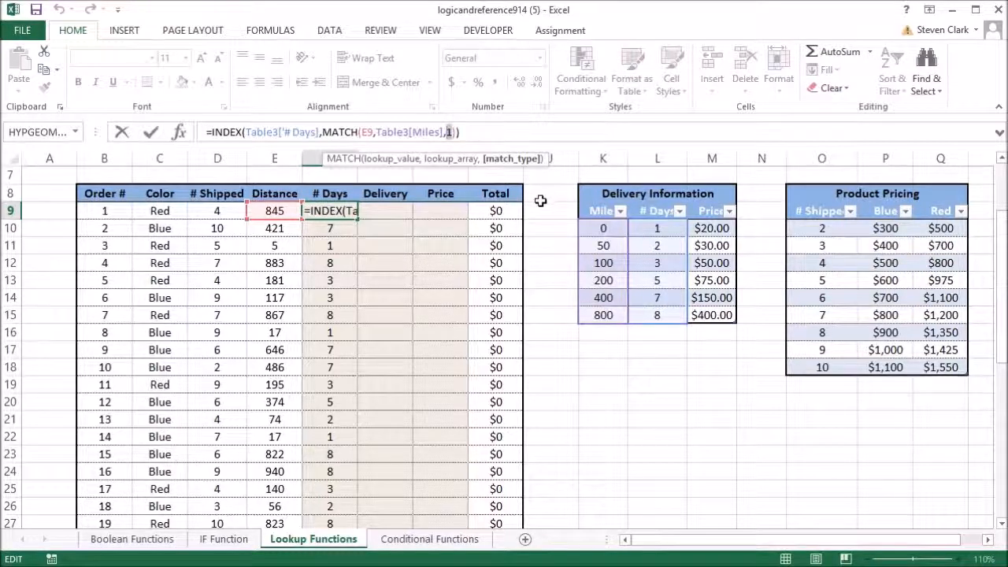
{"action": "key", "text": "Return"}
{"action": "key", "text": "Up"}
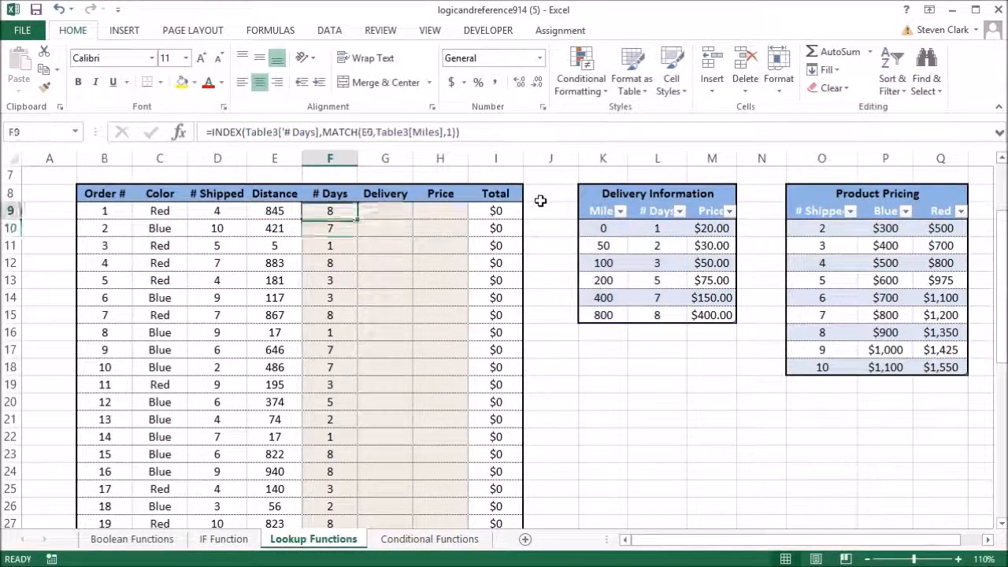
Step: Sort the delivery table by its Miles column from largest to smallest
{"action": "left_click", "coordinate": [620, 212]}
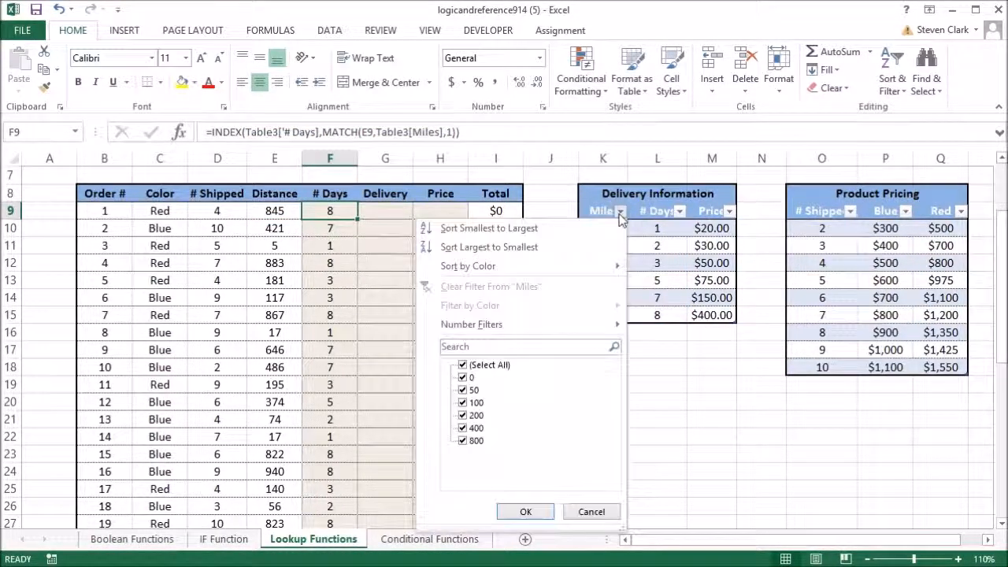
{"action": "left_click", "coordinate": [531, 247]}
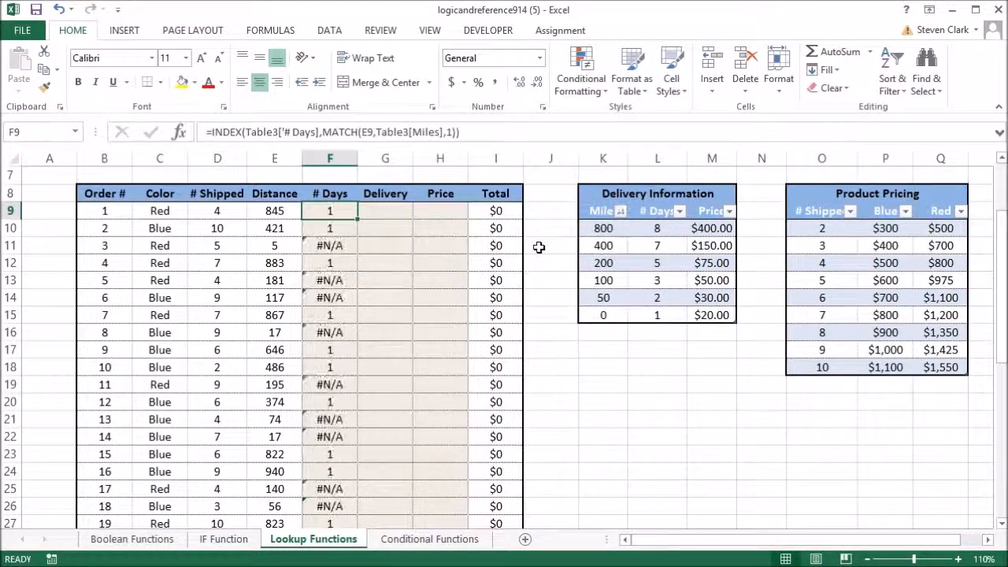
Step: Change the MATCH match type in F9 to -1 (Greater than) and fill the formula down the # Days column
{"action": "left_click", "coordinate": [453, 133]}
{"action": "key", "text": "BackSpace"}
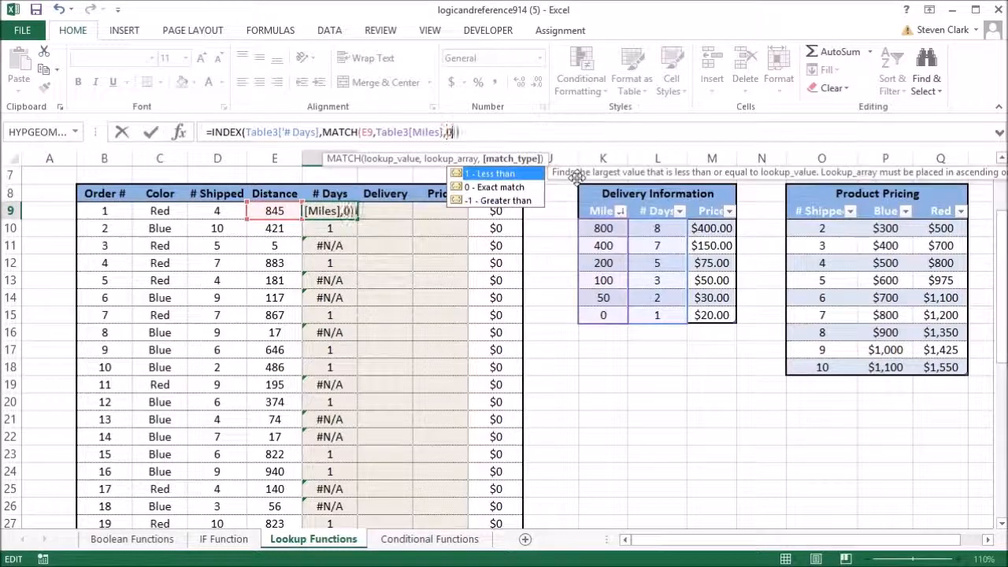
{"action": "type", "text": "-"}
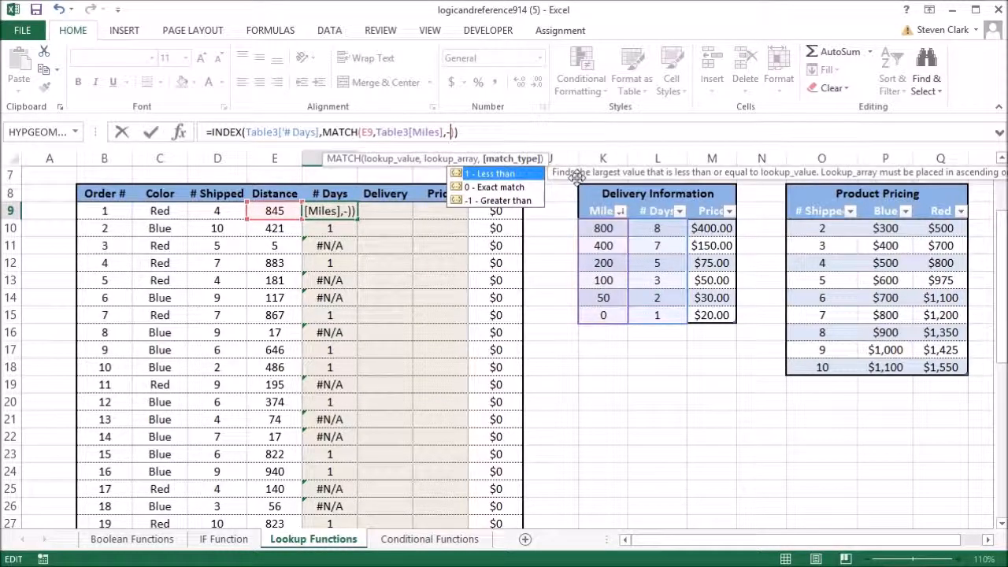
{"action": "double_click", "coordinate": [510, 203]}
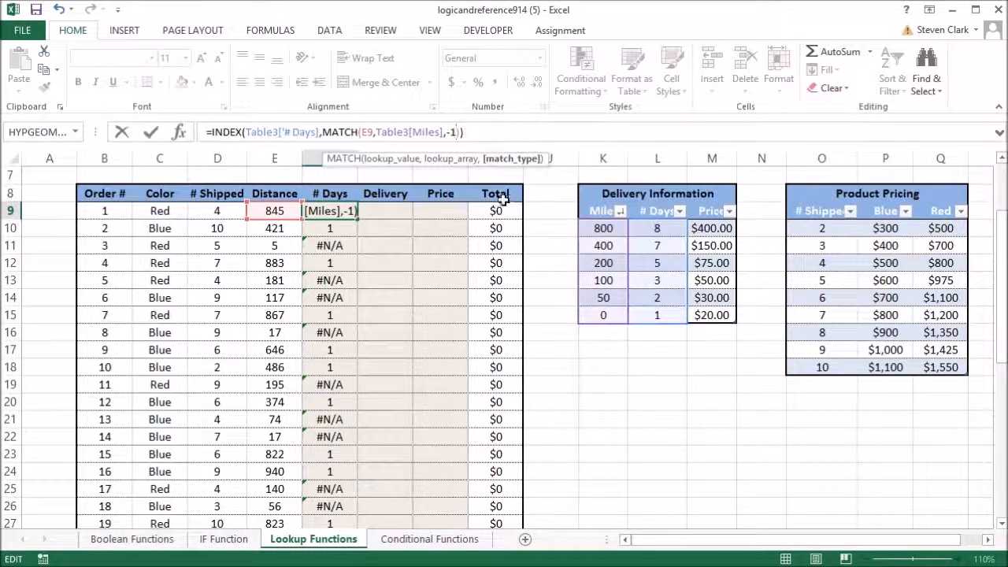
{"action": "key", "text": "Return"}
{"action": "left_click", "coordinate": [345, 209]}
{"action": "double_click", "coordinate": [357, 219]}
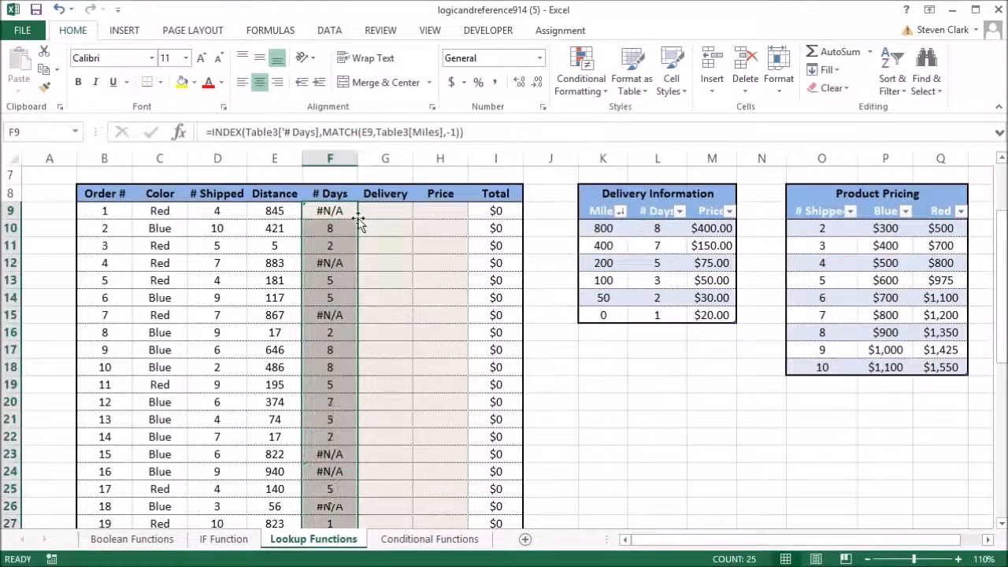
{"action": "left_click", "coordinate": [598, 384]}
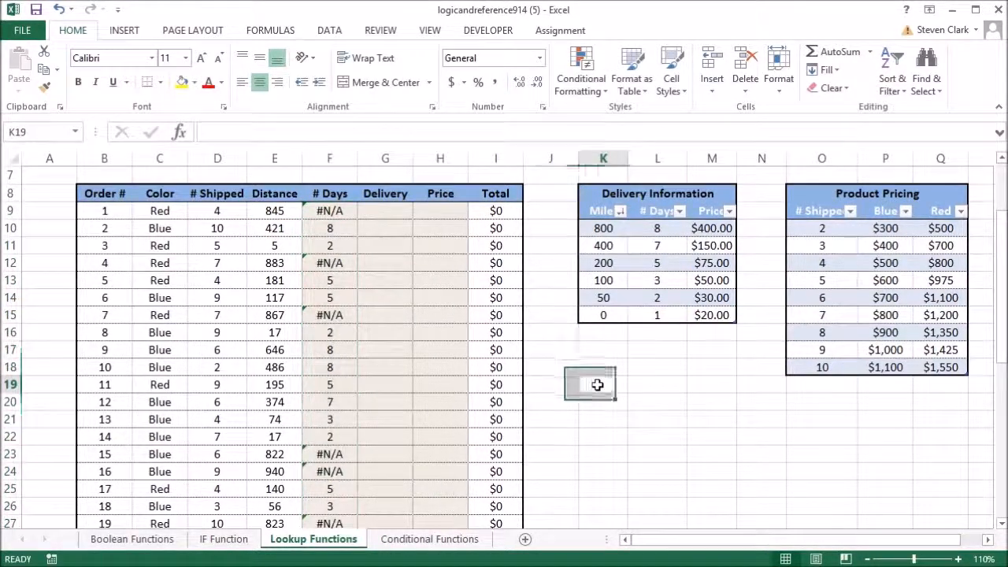
Step: Compare the # Days results for orders 2 and 3 with the matching Miles and # Days rows of the delivery table
{"action": "left_click", "coordinate": [307, 227]}
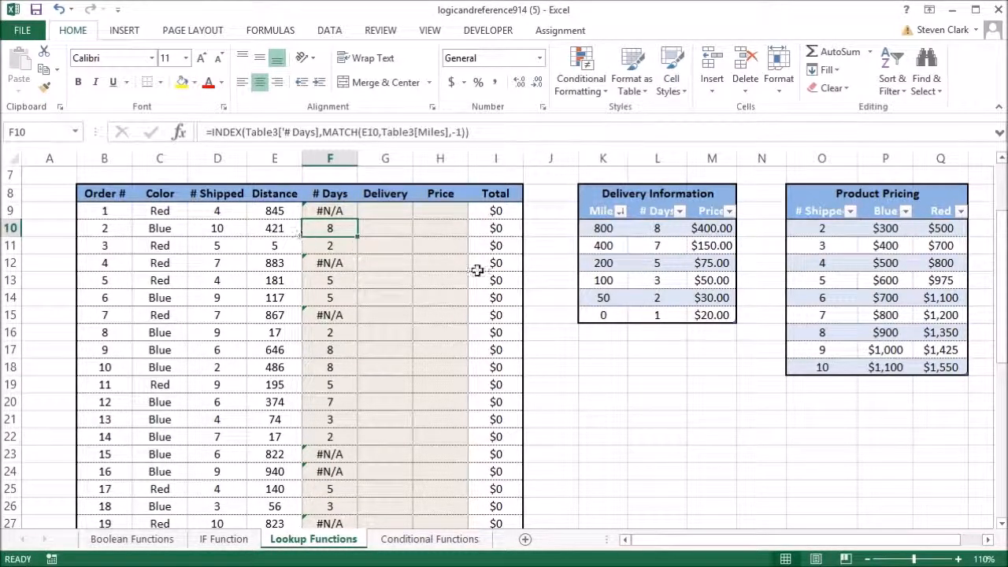
{"action": "left_click", "coordinate": [605, 245]}
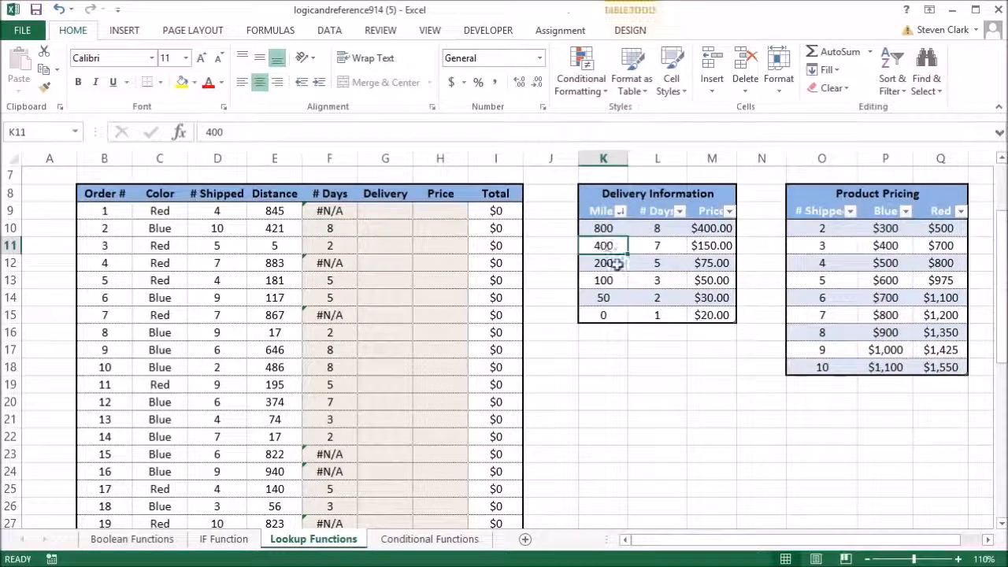
{"action": "left_click", "coordinate": [601, 227]}
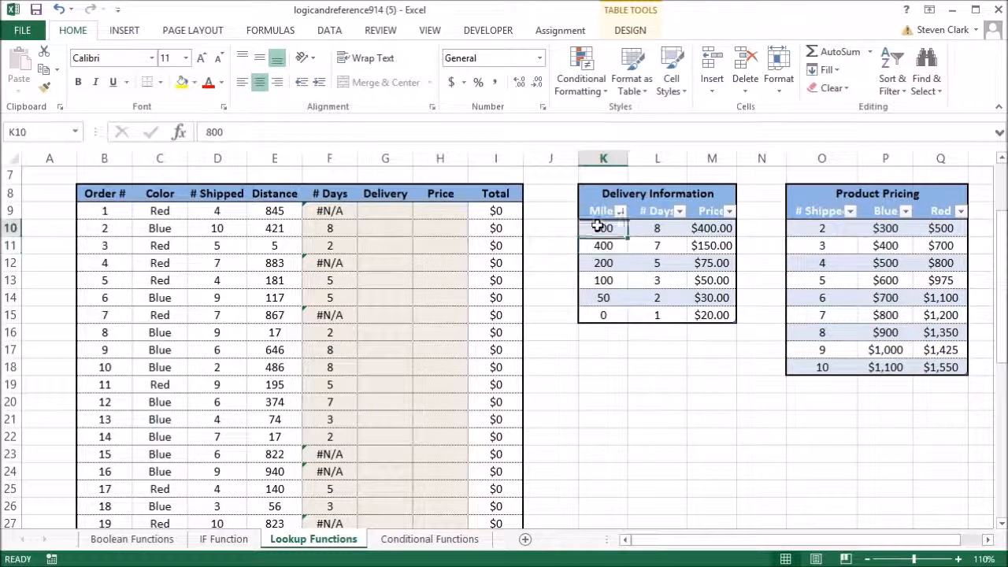
{"action": "left_click", "coordinate": [657, 228]}
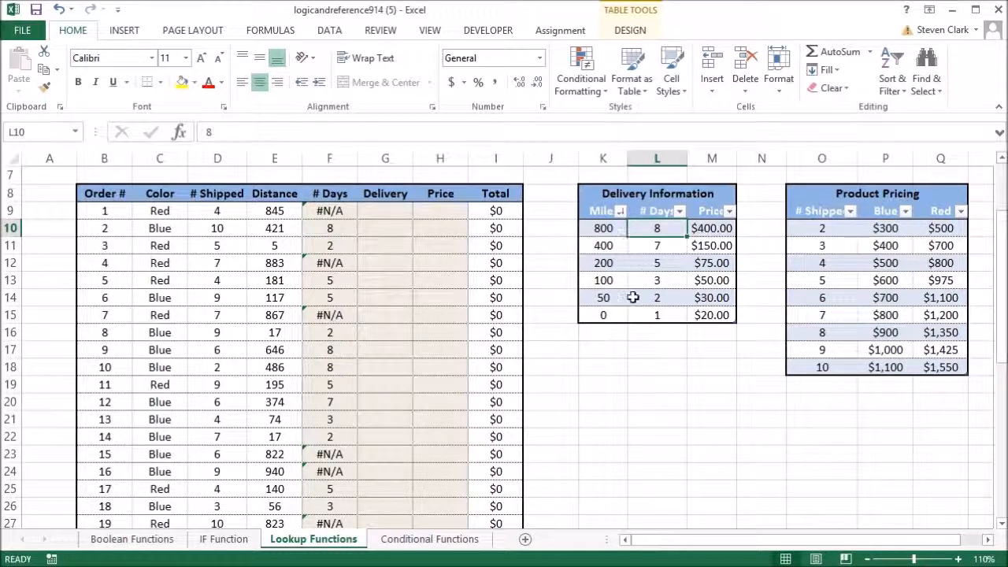
{"action": "left_click", "coordinate": [270, 244]}
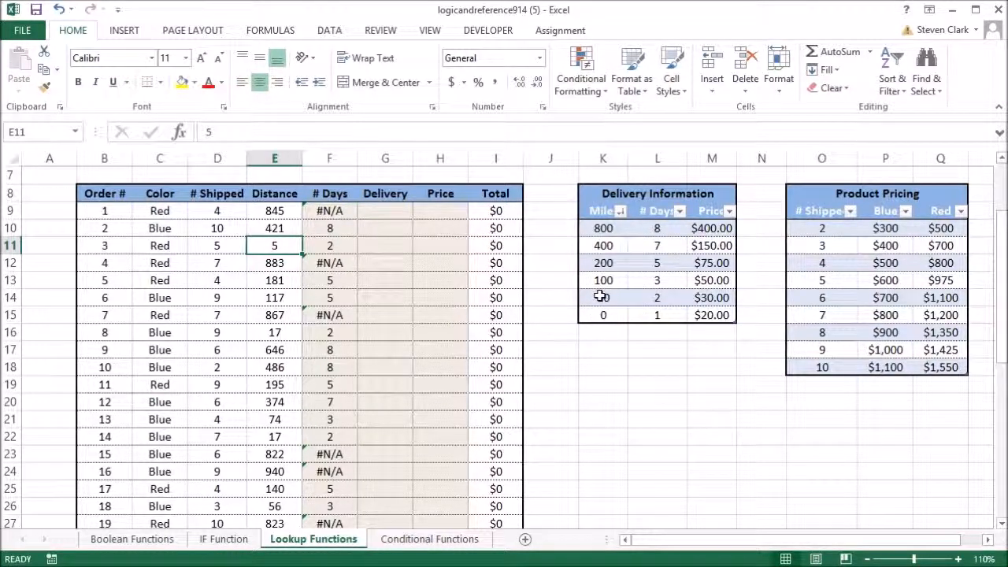
{"action": "left_click", "coordinate": [662, 298]}
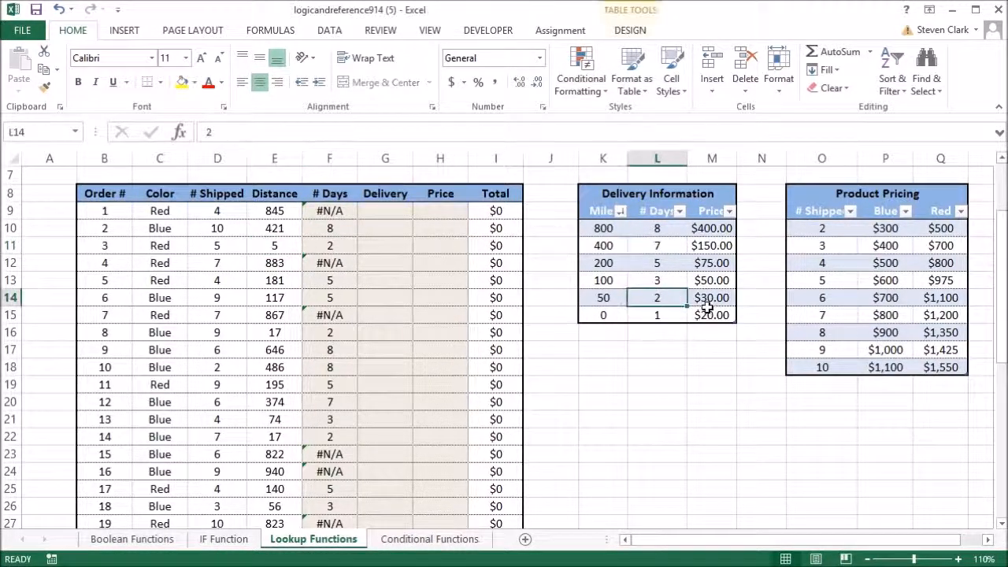
{"action": "left_click", "coordinate": [344, 241]}
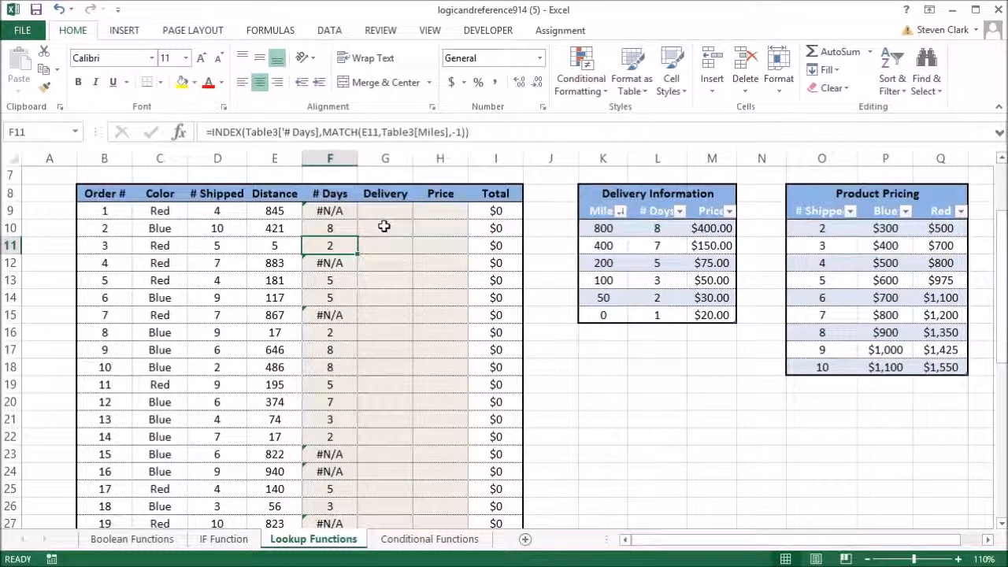
Step: Inspect the error cells in the # Days column for orders 4, 7 and 1
{"action": "left_click", "coordinate": [330, 262]}
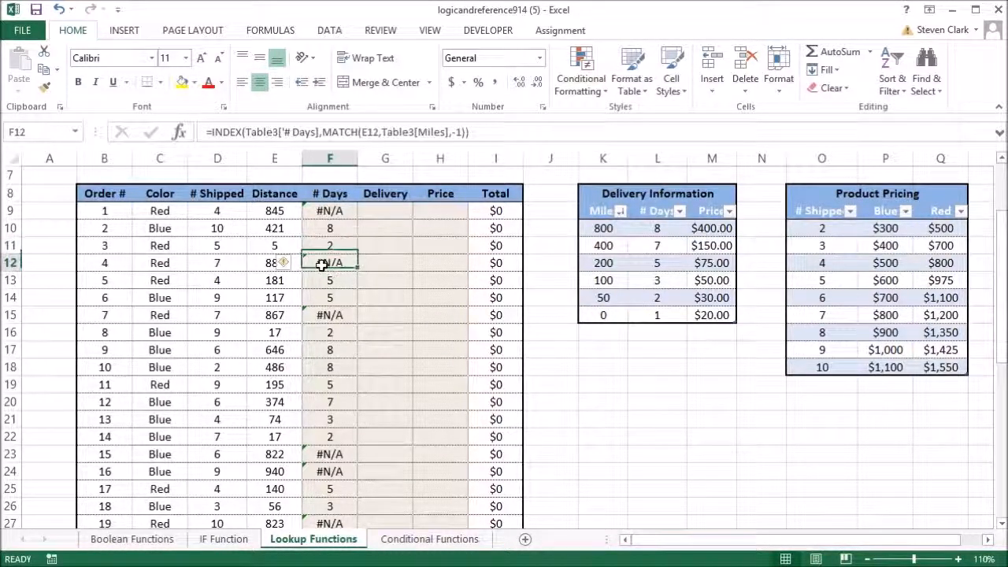
{"action": "left_click", "coordinate": [330, 314]}
{"action": "left_click", "coordinate": [329, 262]}
{"action": "left_click", "coordinate": [329, 211]}
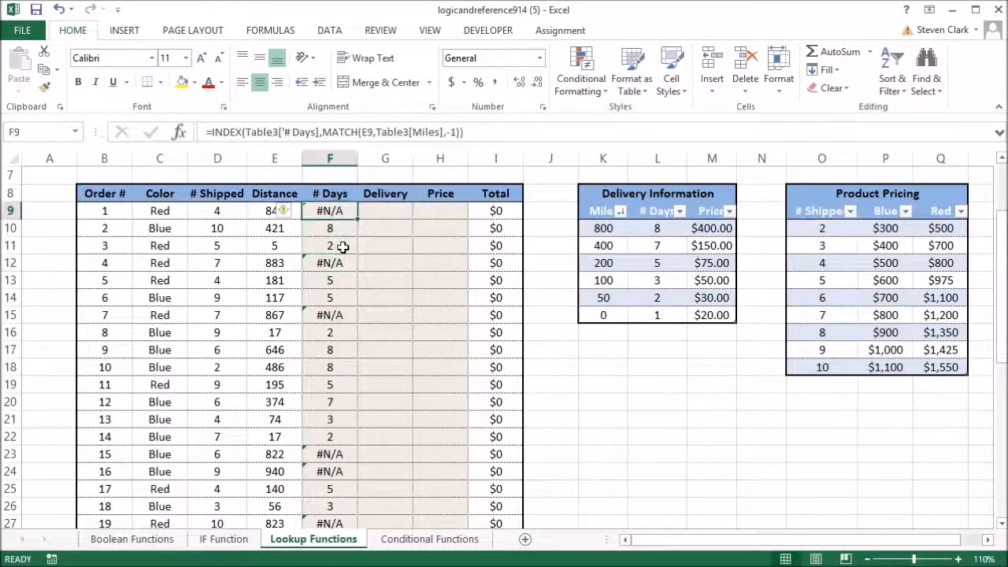
Step: Undo the descending Miles sort and the # Days column's change to match type -1
{"action": "left_click", "coordinate": [564, 250]}
{"action": "left_click", "coordinate": [604, 229]}
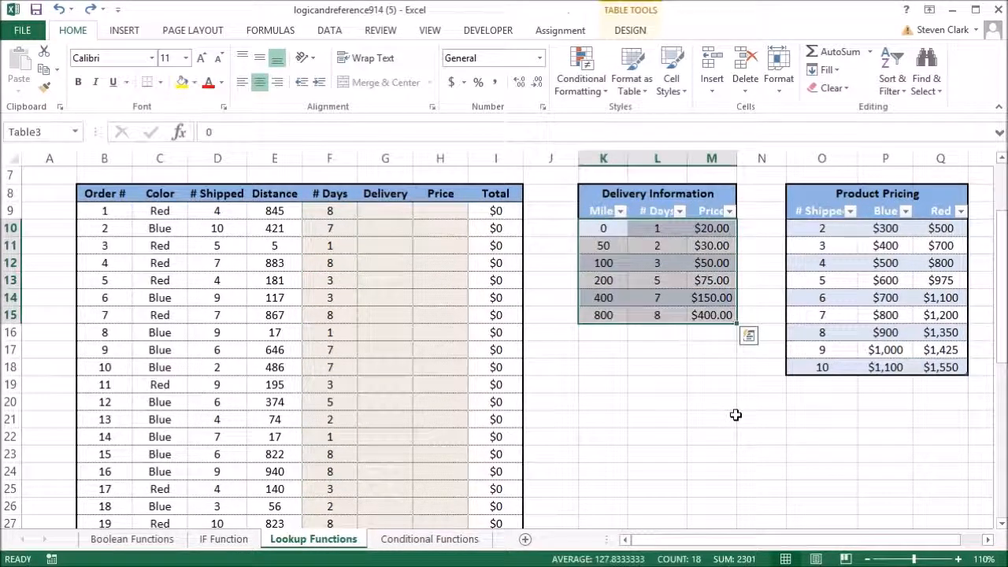
{"action": "left_click", "coordinate": [613, 387]}
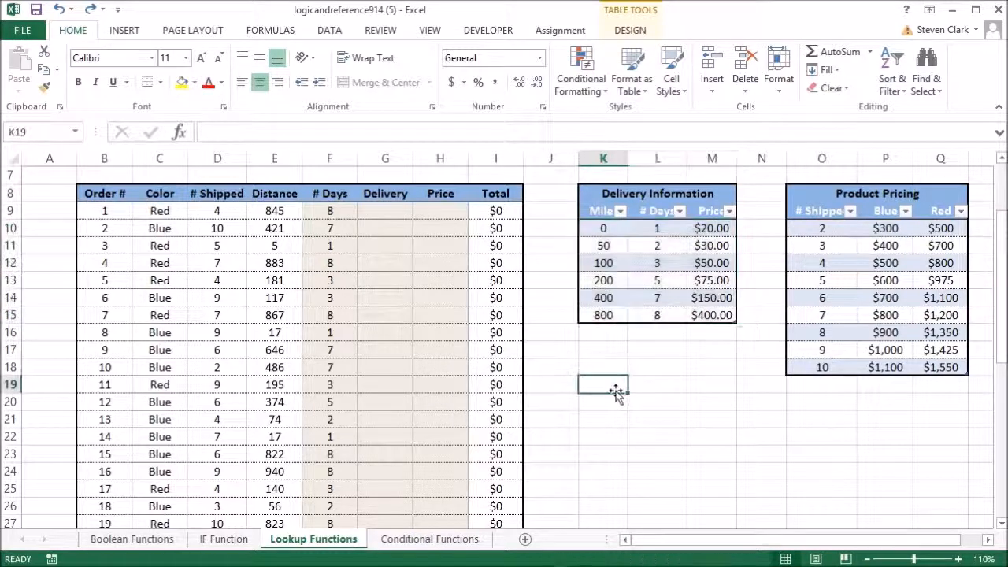
{"action": "left_click", "coordinate": [332, 210]}
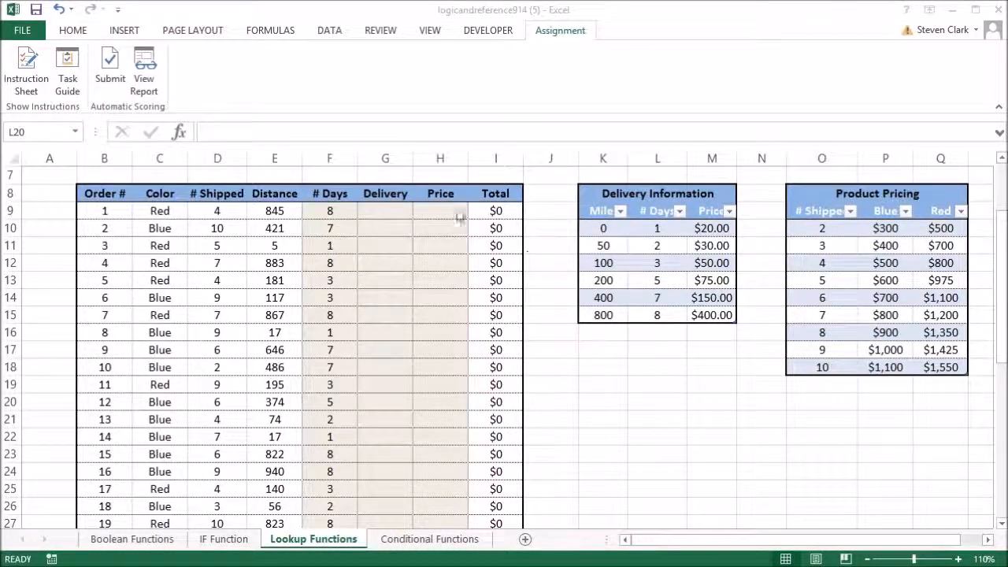
Step: Copy the # Days formula from F9 across into the Delivery cell G9
{"action": "left_click", "coordinate": [331, 211]}
{"action": "left_click_drag", "start_coordinate": [358, 219], "coordinate": [398, 211]}
{"action": "left_click", "coordinate": [386, 211]}
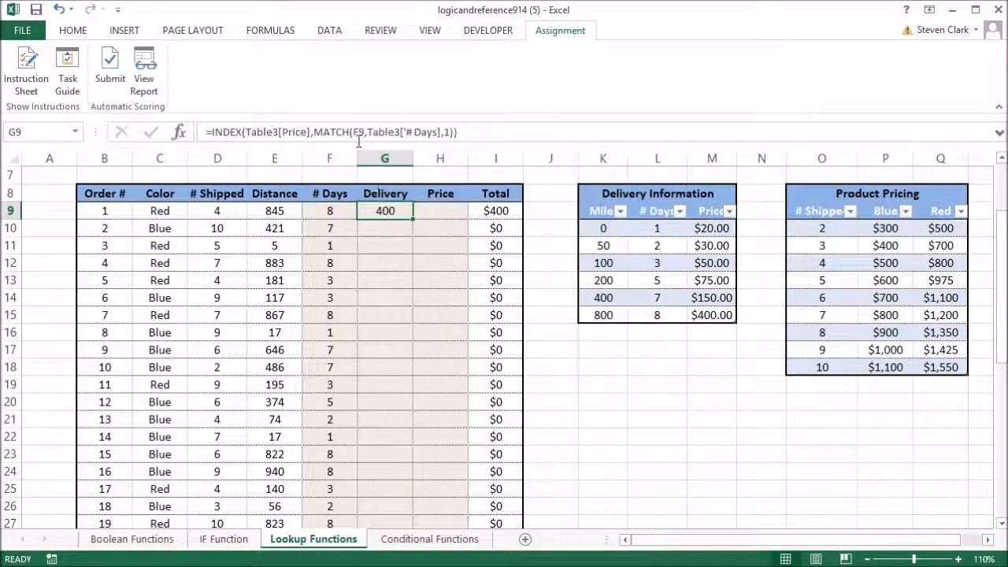
Step: Change G9's MATCH to look up E9 in Table3[Miles] and fill the formula down the Delivery column
{"action": "left_click_drag", "start_coordinate": [356, 134], "coordinate": [440, 134]}
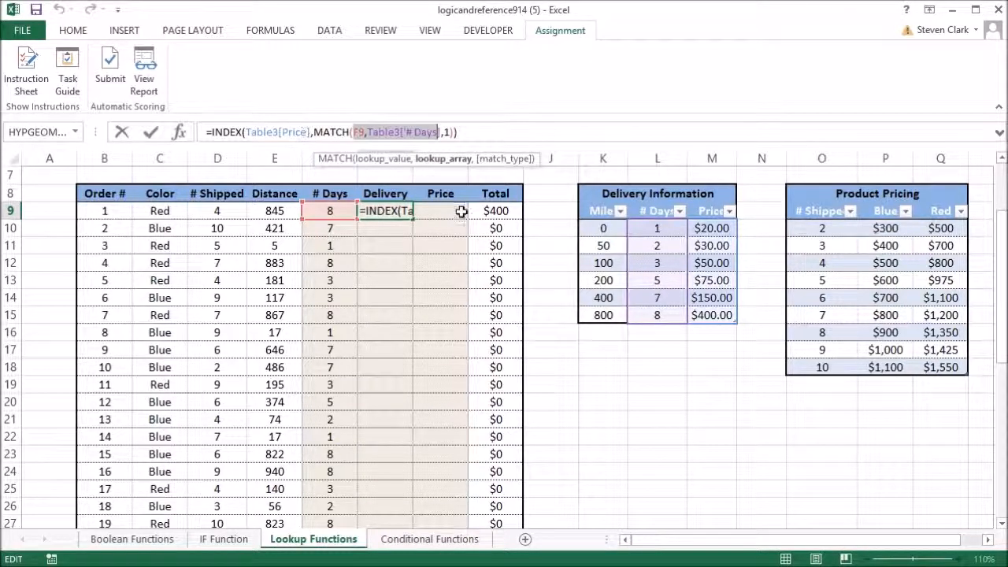
{"action": "key", "text": "BackSpace"}
{"action": "key", "text": "BackSpace"}
{"action": "key", "text": "Delete"}
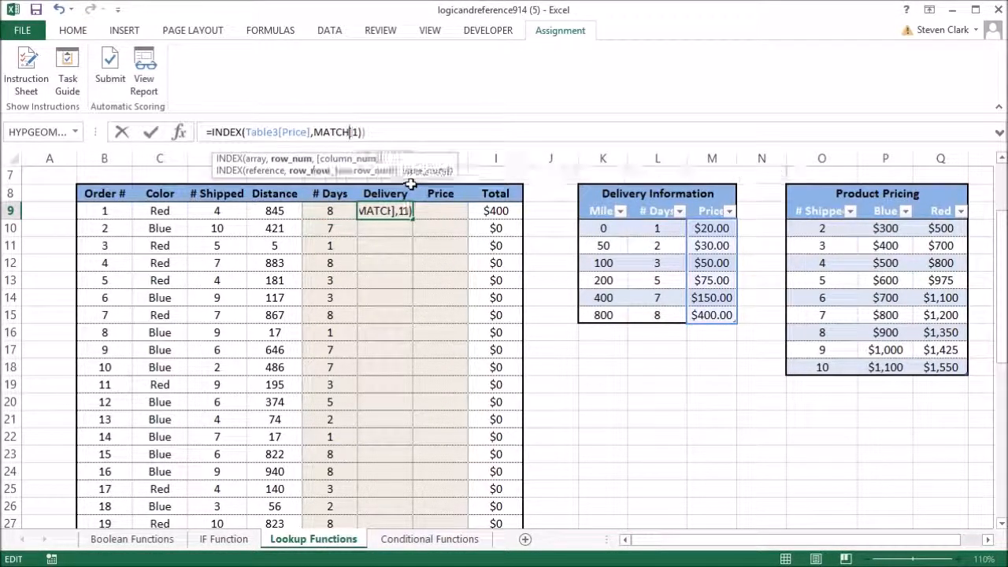
{"action": "type", "text": "("}
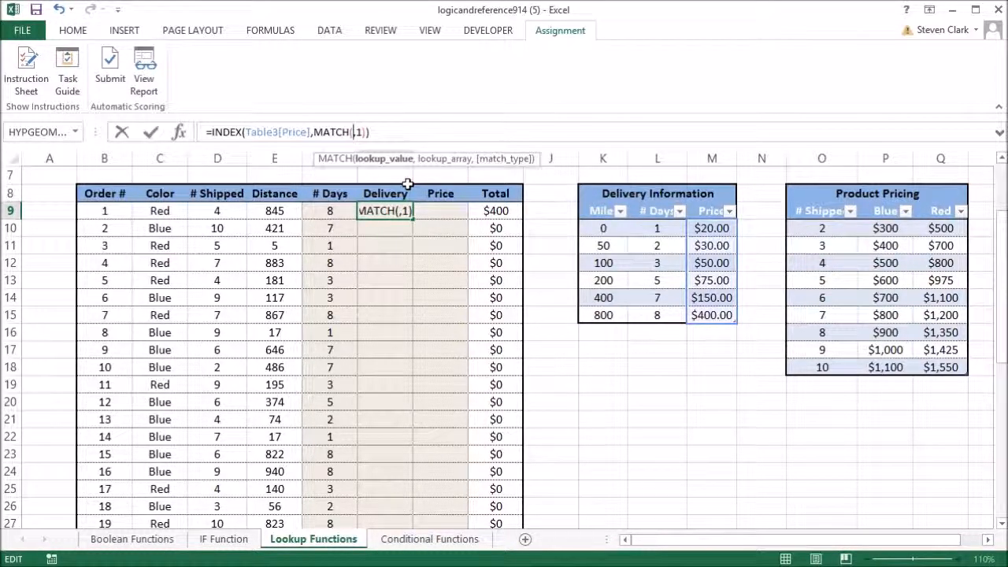
{"action": "left_click", "coordinate": [272, 210]}
{"action": "type", "text": ","}
{"action": "left_click_drag", "start_coordinate": [601, 227], "coordinate": [598, 309]}
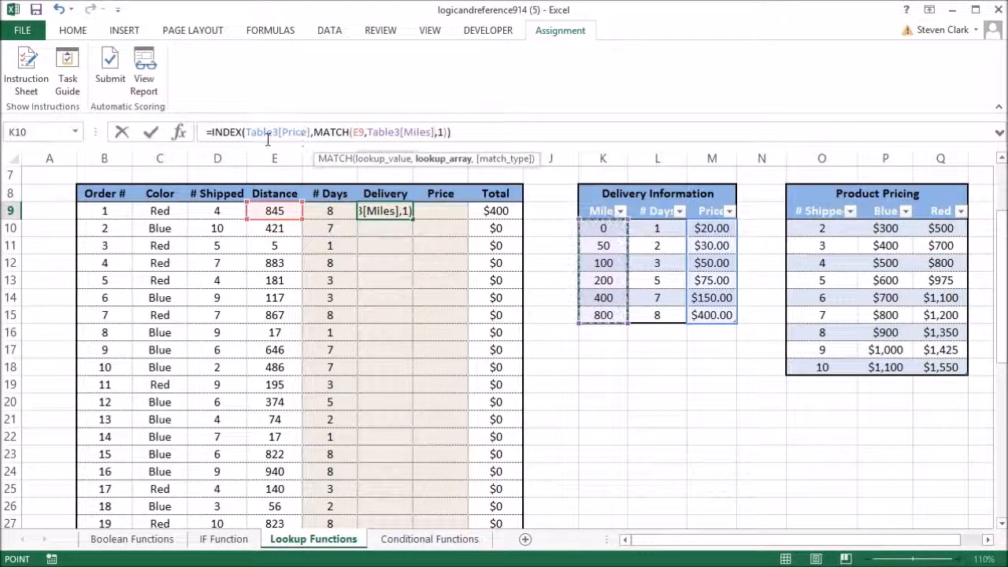
{"action": "left_click", "coordinate": [458, 131]}
{"action": "key", "text": "Return"}
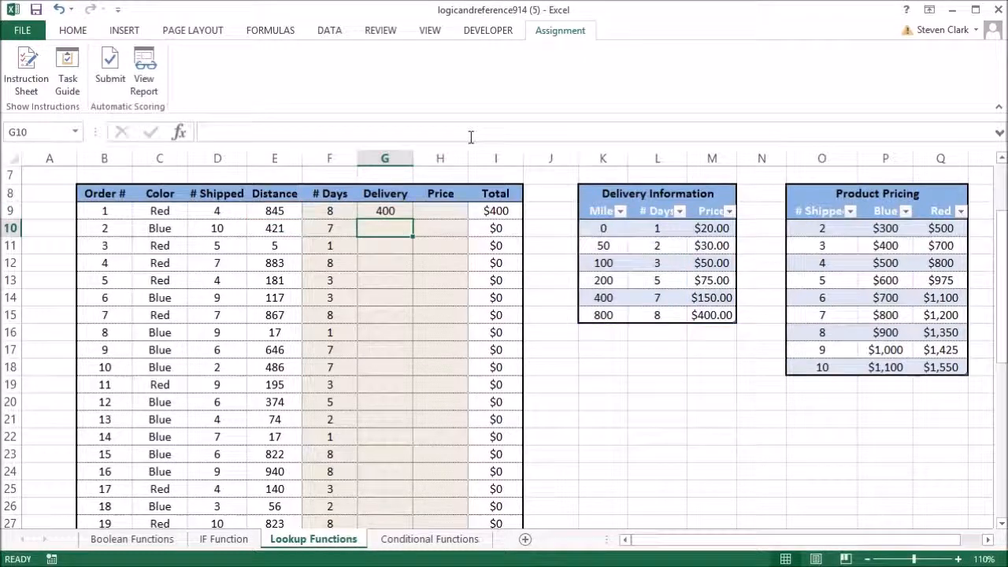
{"action": "key", "text": "Up"}
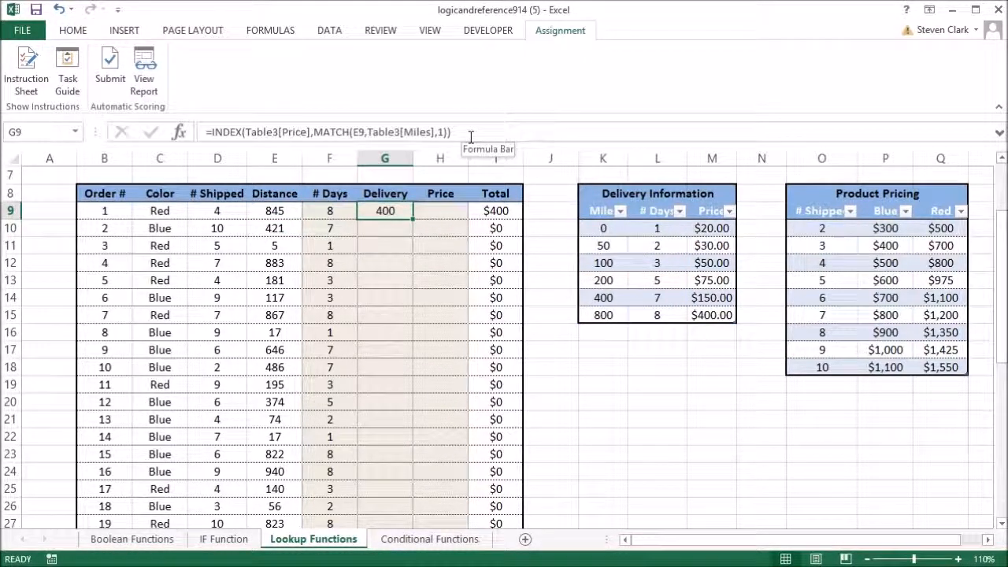
{"action": "double_click", "coordinate": [414, 219]}
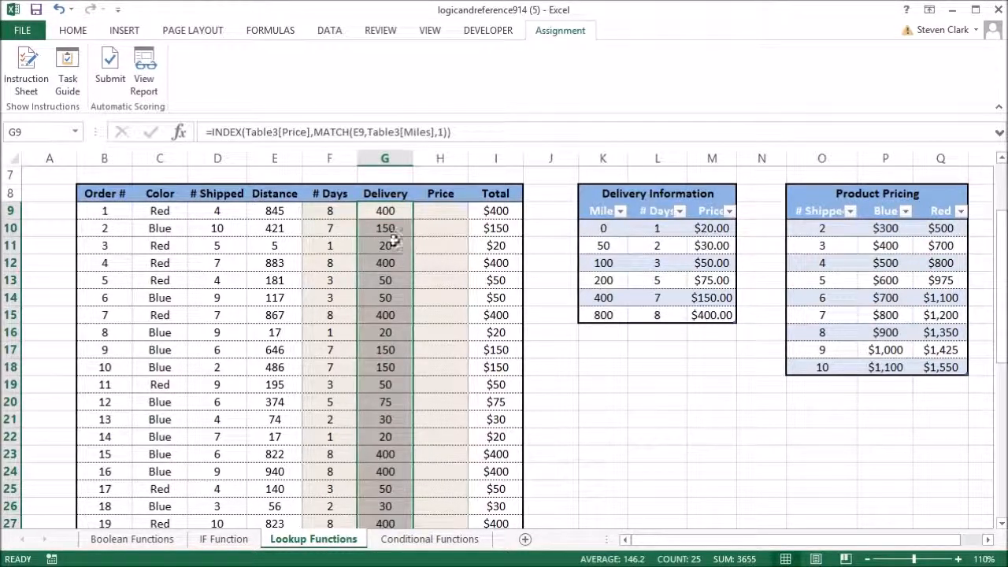
Step: Check the Delivery results for orders 1 to 4 against the prices in the delivery table
{"action": "left_click", "coordinate": [386, 228]}
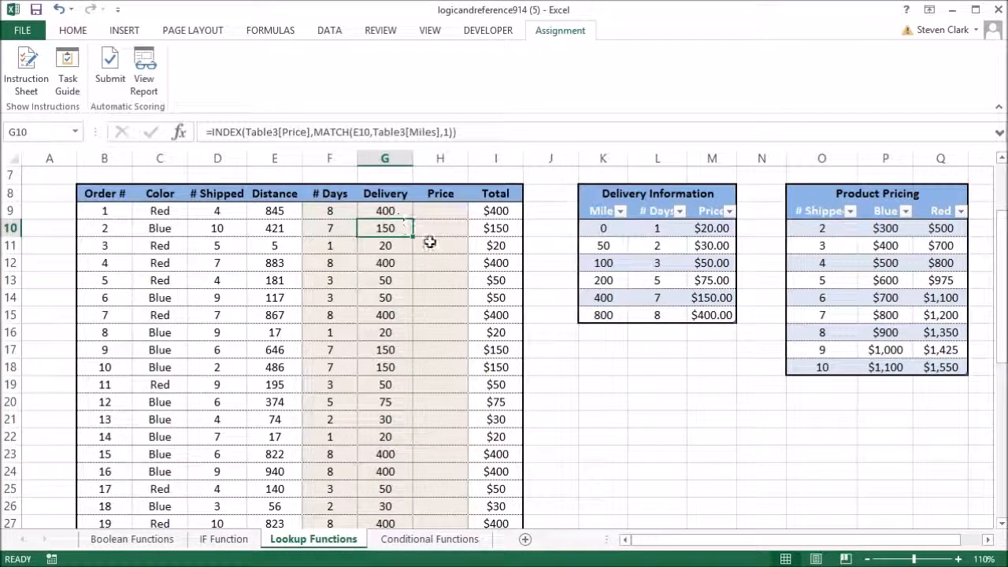
{"action": "left_click", "coordinate": [387, 209]}
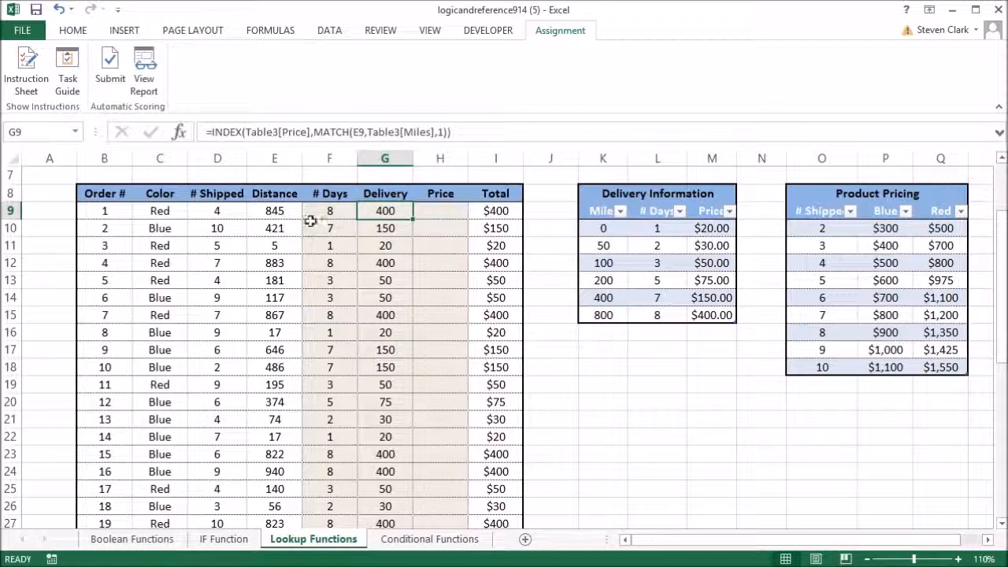
{"action": "left_click", "coordinate": [386, 227]}
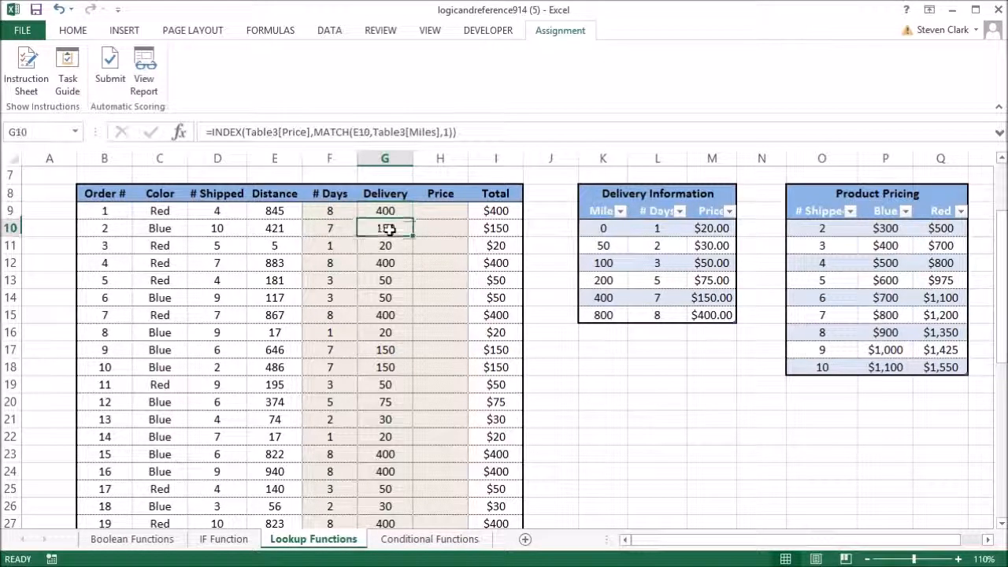
{"action": "left_click", "coordinate": [386, 245]}
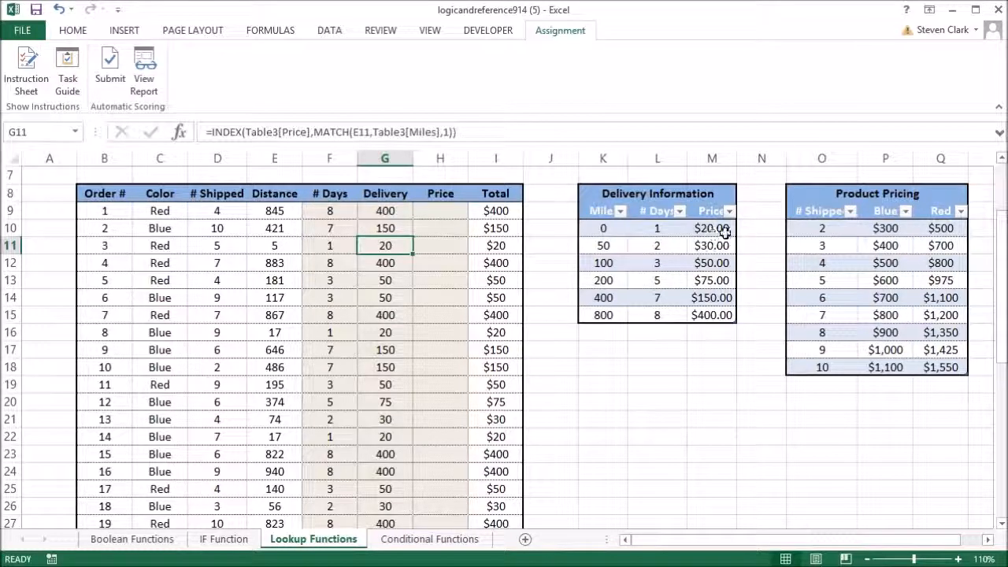
{"action": "left_click", "coordinate": [385, 263]}
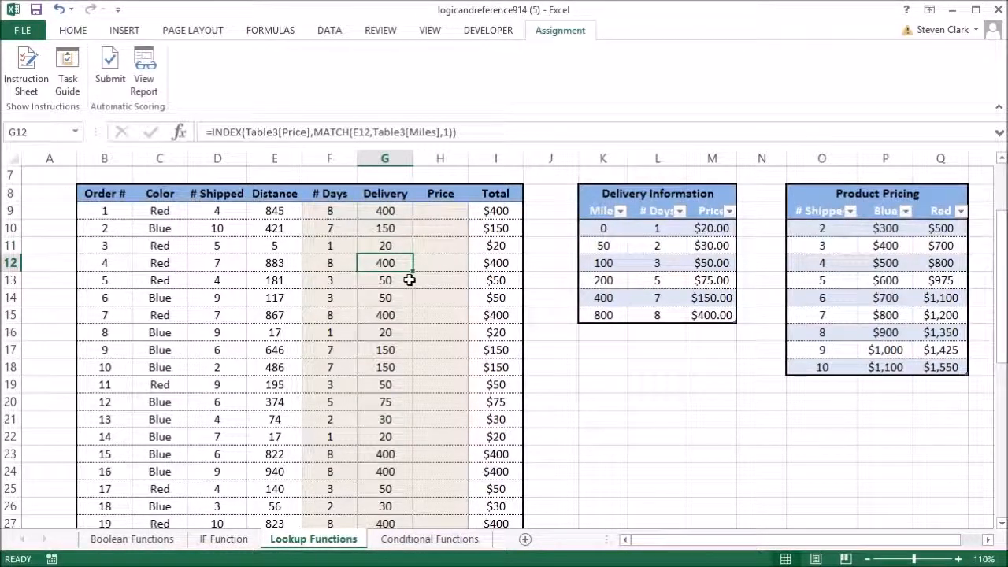
{"action": "left_click", "coordinate": [381, 212]}
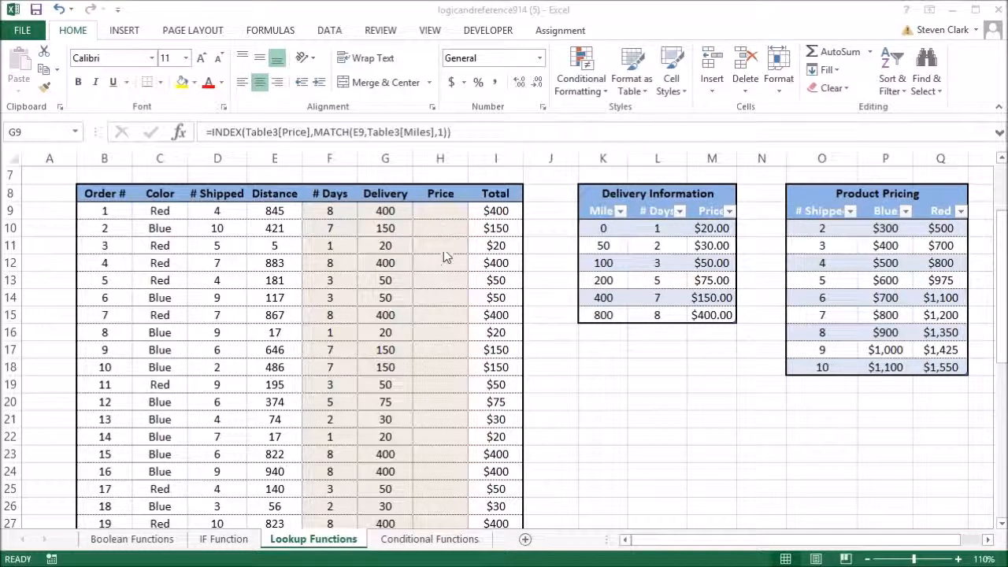
Step: Start an INDEX formula in Price cell H9 with the pricing table's Blue and Red columns as the array
{"action": "left_click", "coordinate": [430, 210]}
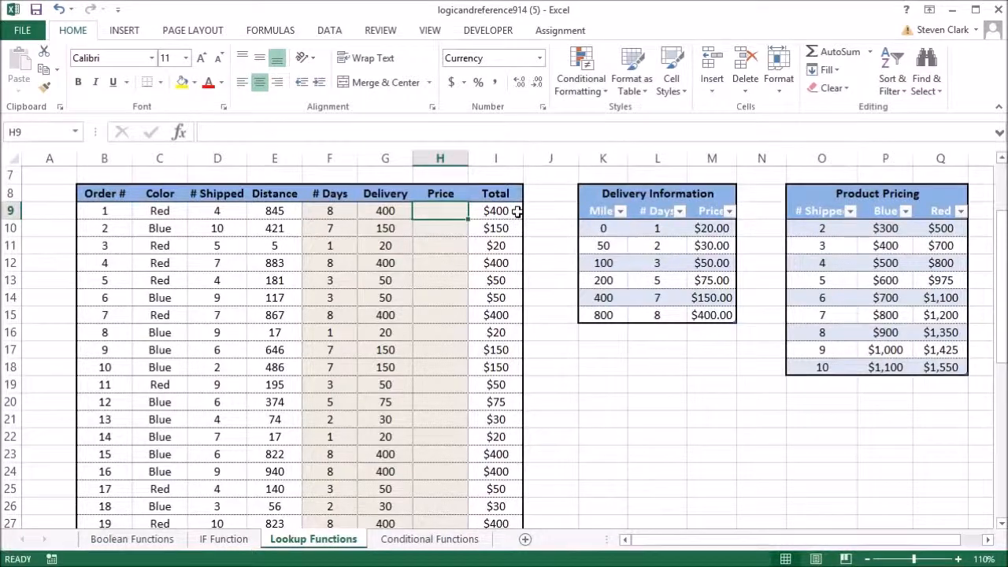
{"action": "type", "text": "=in"}
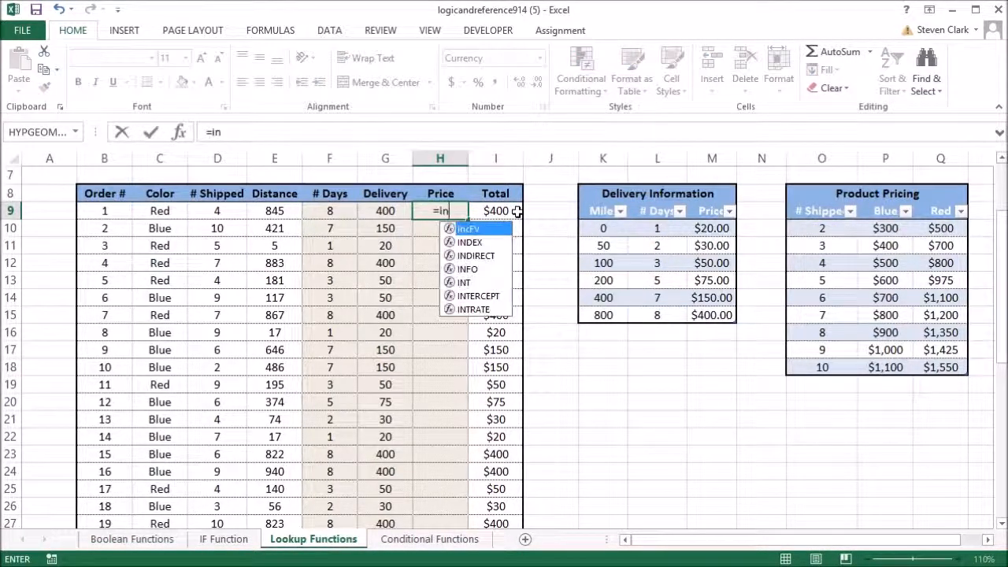
{"action": "key", "text": "Down"}
{"action": "key", "text": "Tab"}
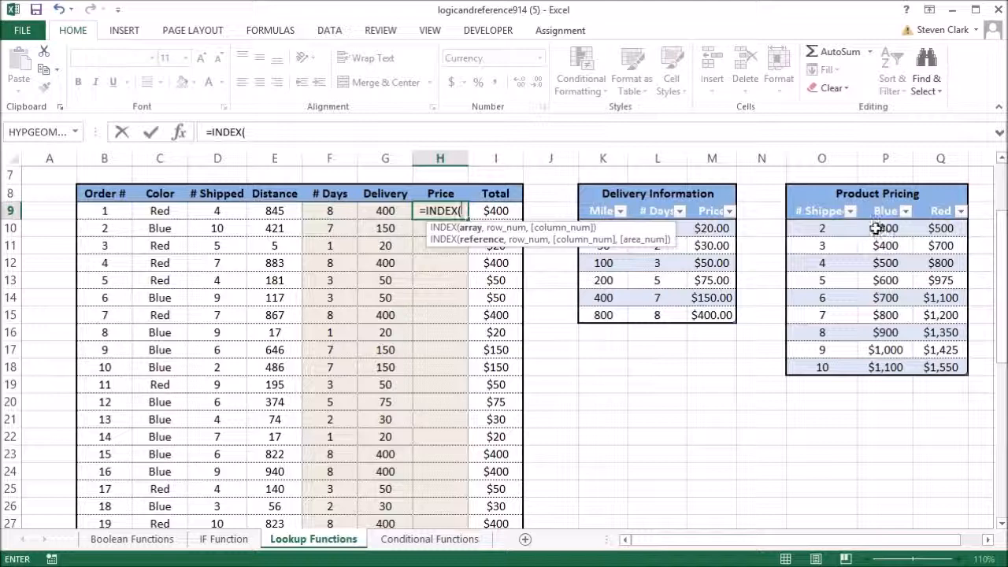
{"action": "left_click_drag", "start_coordinate": [876, 227], "coordinate": [941, 367]}
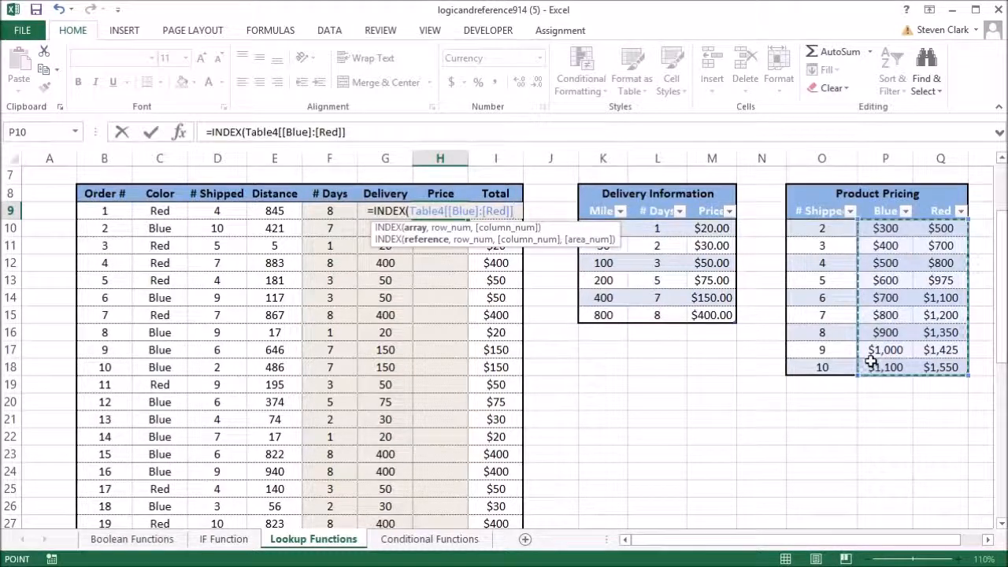
{"action": "type", "text": ","}
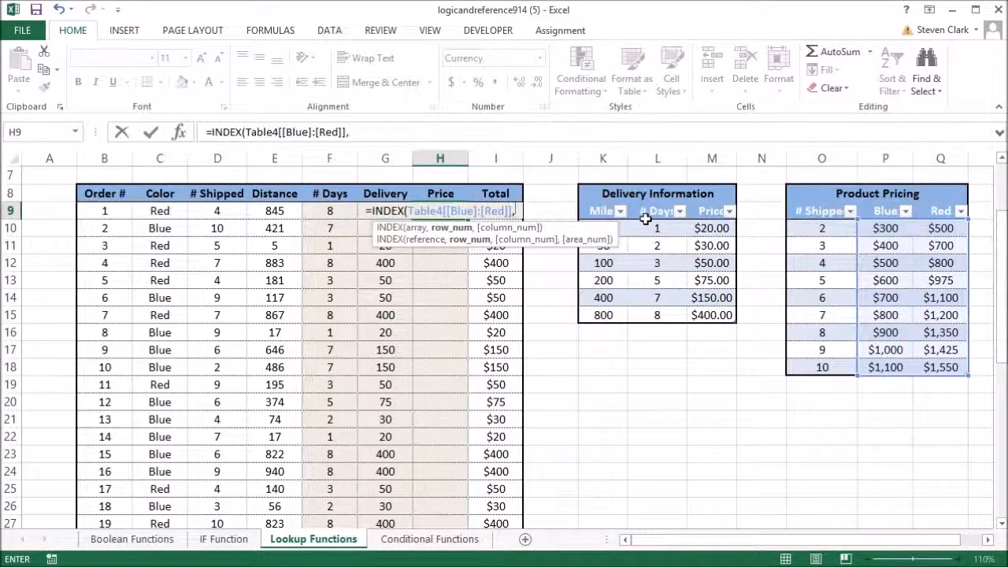
Step: Add a MATCH of D9 in Table4's # Shipped column with match type 0 (Exact match) as the INDEX row number
{"action": "type", "text": "m"}
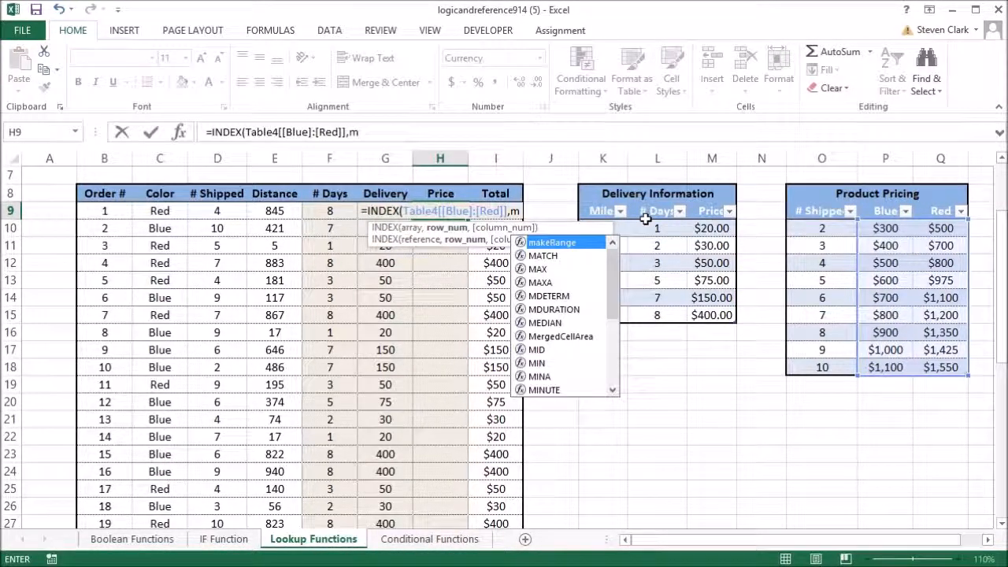
{"action": "key", "text": "Down"}
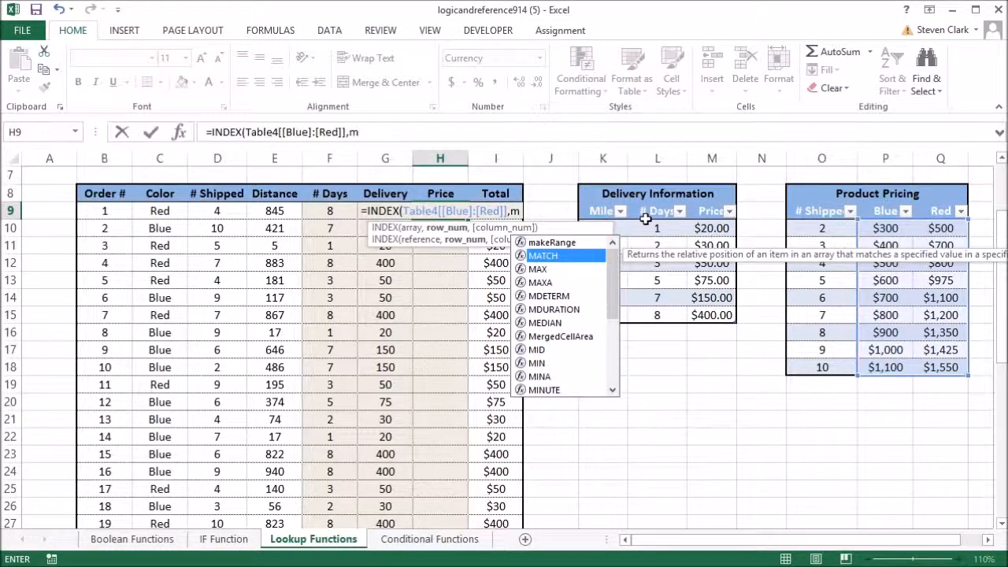
{"action": "key", "text": "Tab"}
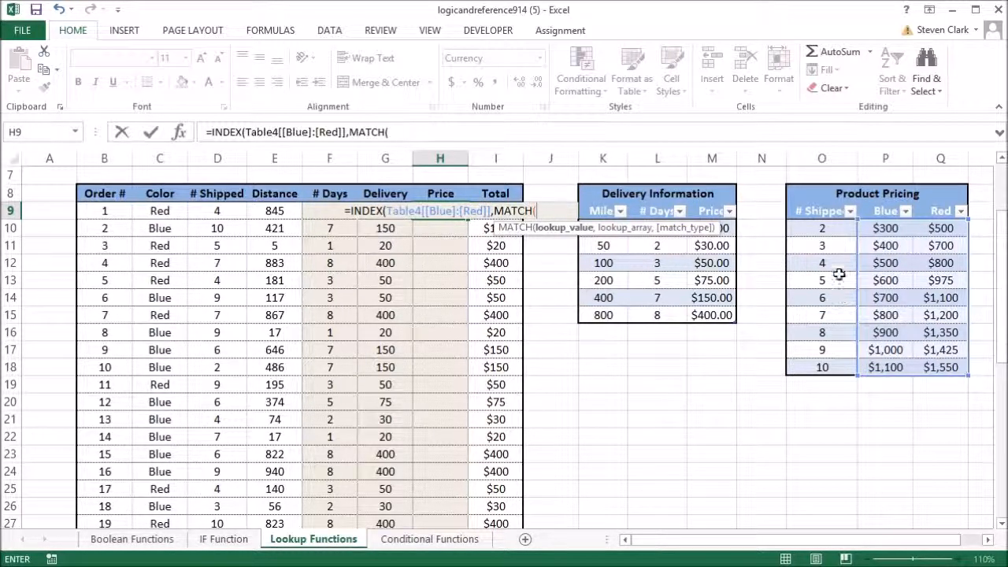
{"action": "left_click", "coordinate": [218, 211]}
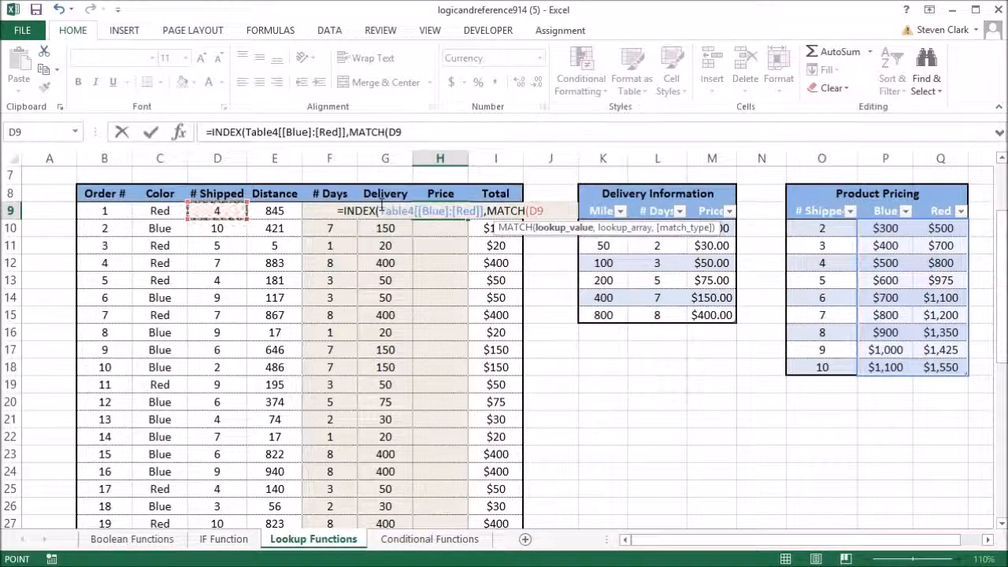
{"action": "type", "text": ","}
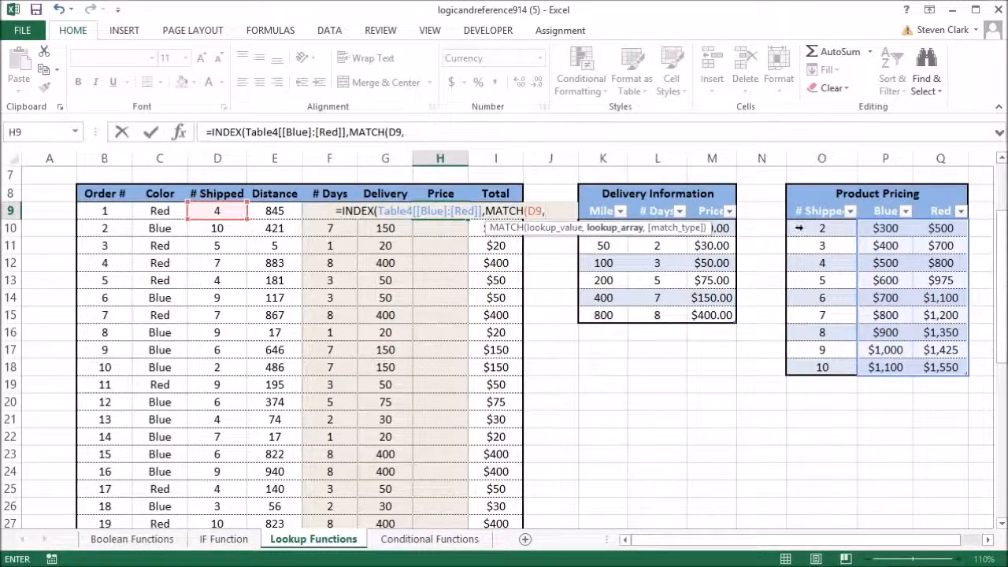
{"action": "left_click_drag", "start_coordinate": [815, 227], "coordinate": [827, 364]}
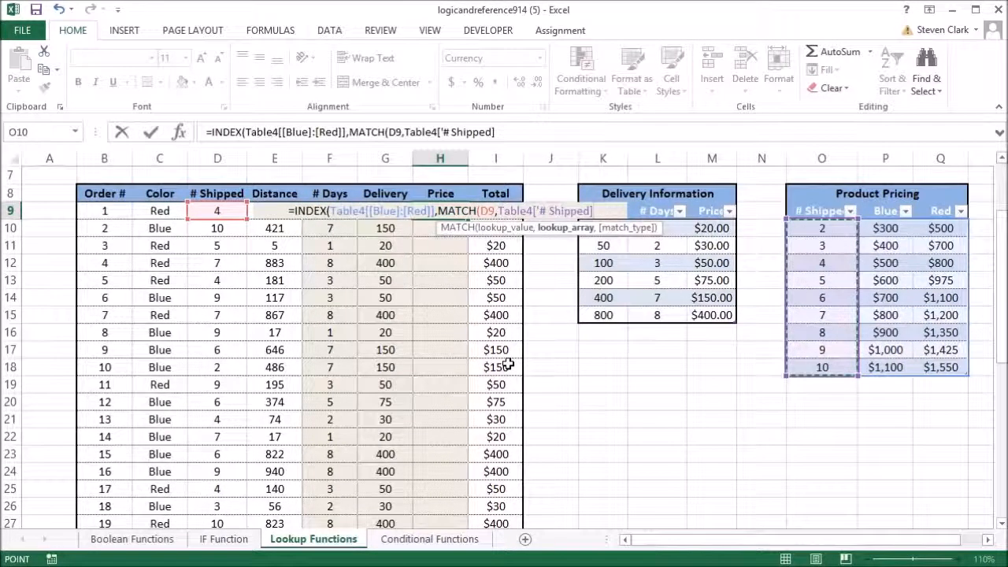
{"action": "type", "text": ","}
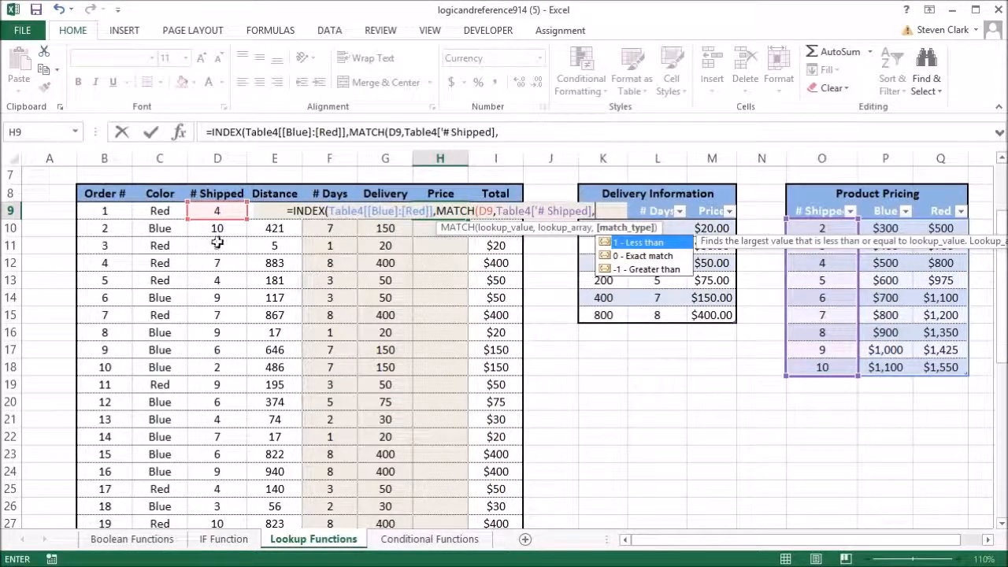
{"action": "double_click", "coordinate": [640, 254]}
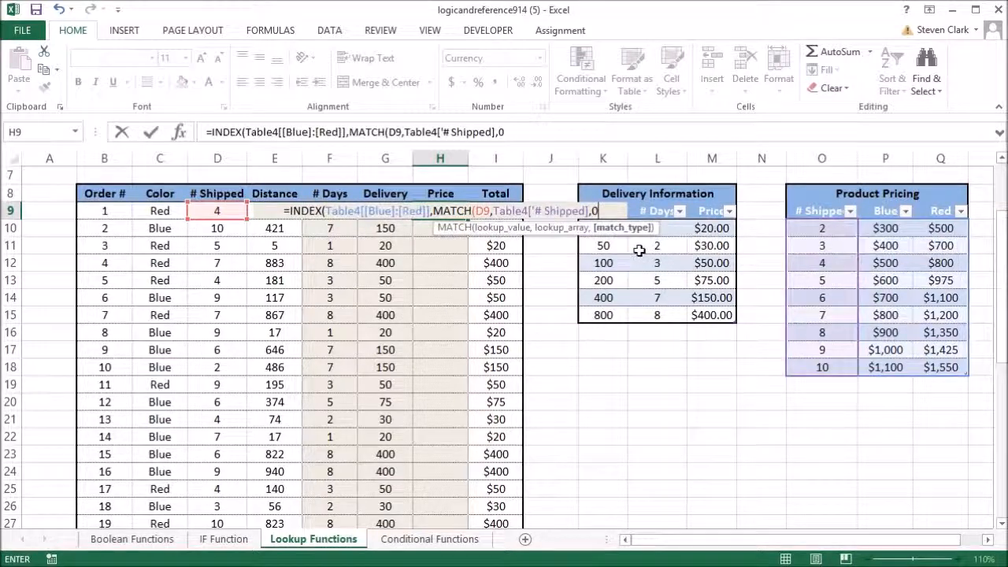
{"action": "type", "text": ")"}
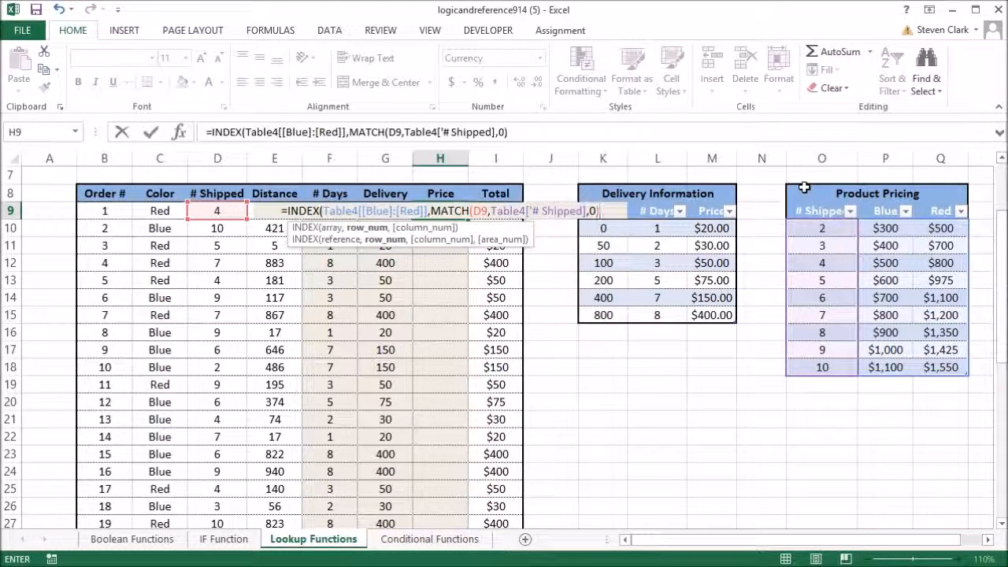
Step: Complete H9's INDEX formula with a MATCH of C9 in Table4's Blue and Red headers, match type 0, as the column number
{"action": "type", "text": ","}
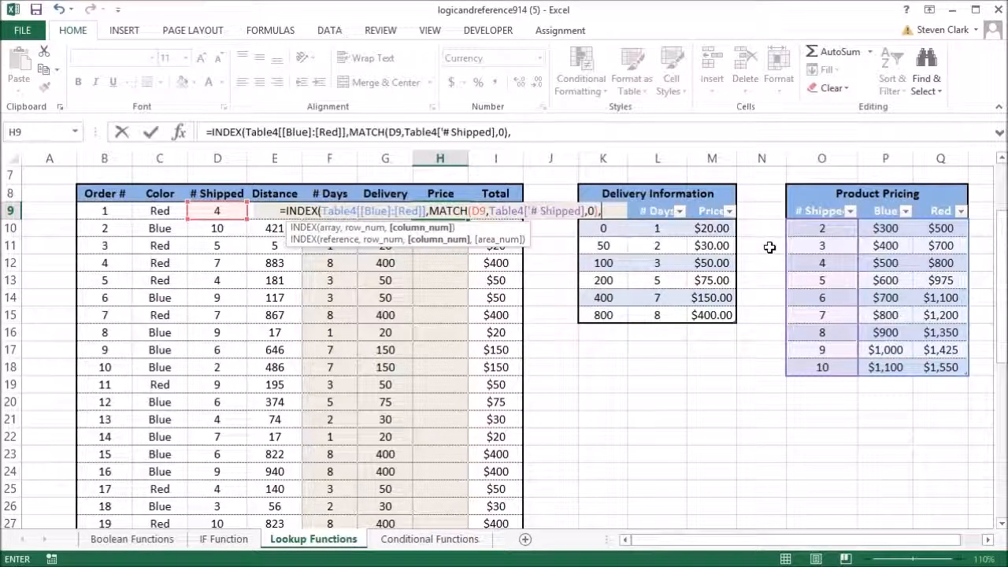
{"action": "type", "text": "mat"}
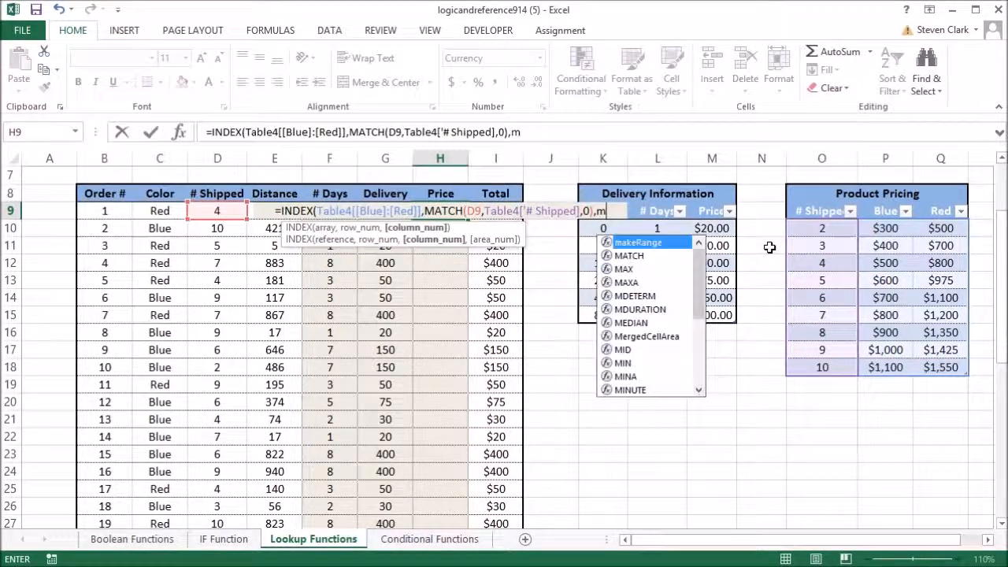
{"action": "key", "text": "Tab"}
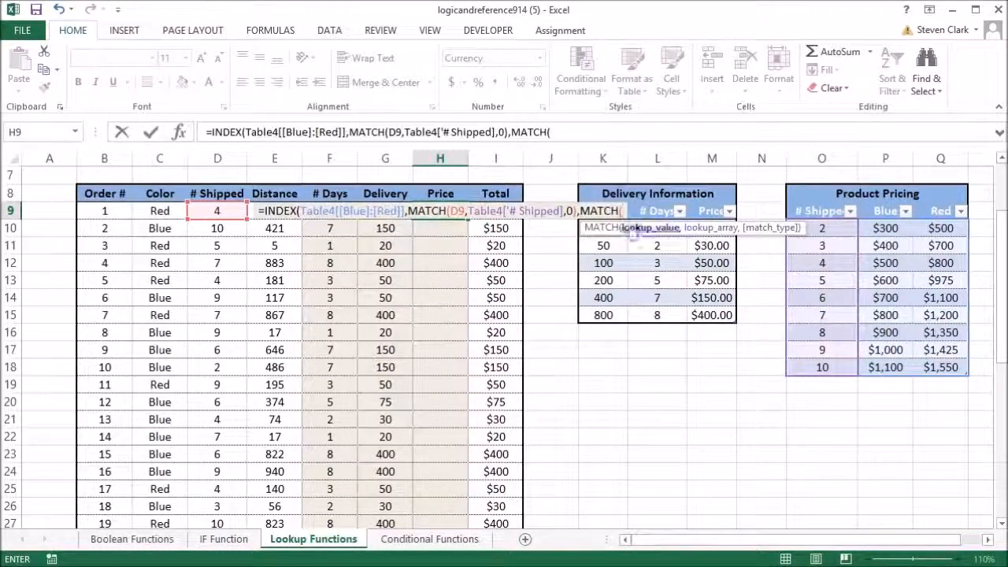
{"action": "left_click", "coordinate": [158, 211]}
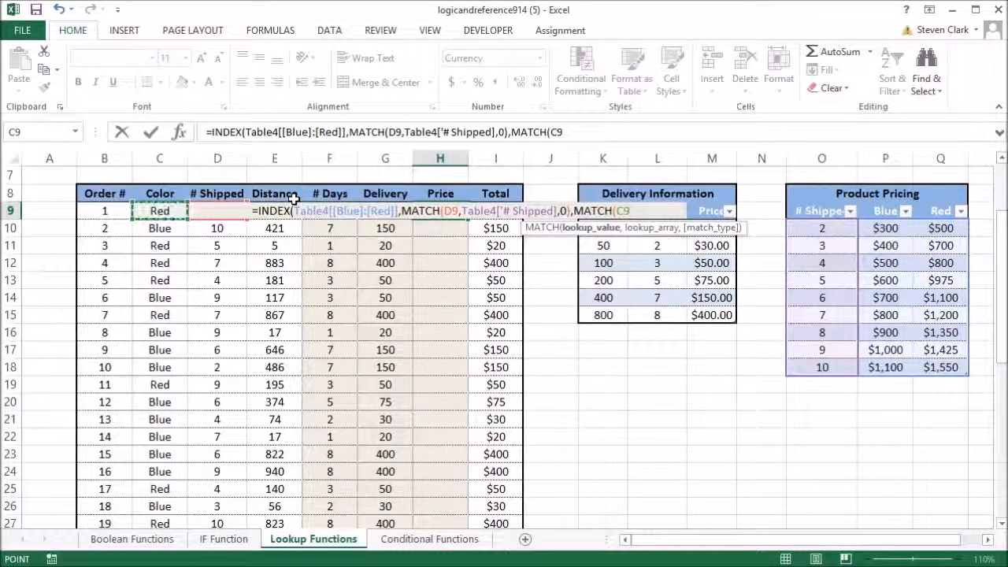
{"action": "type", "text": ","}
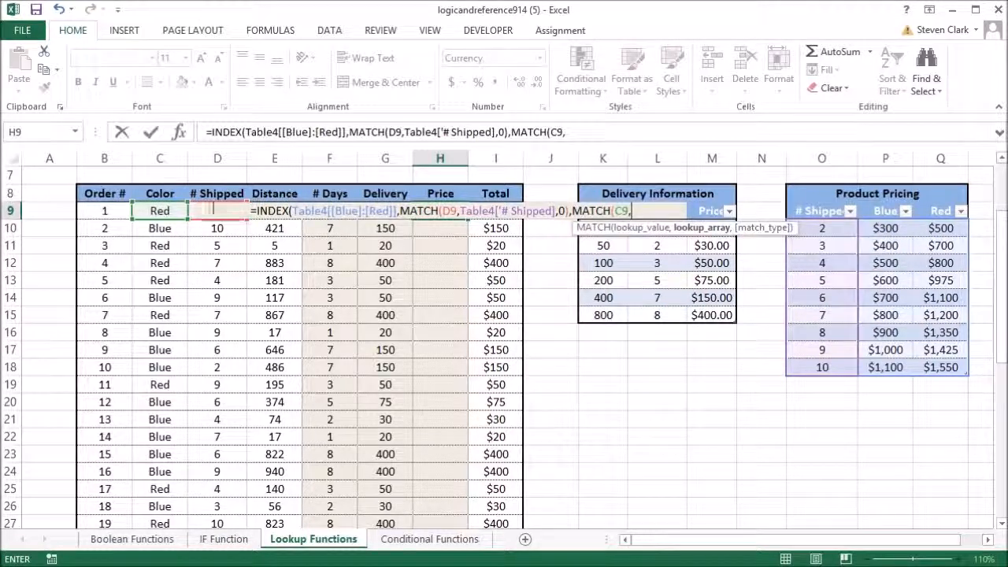
{"action": "left_click_drag", "start_coordinate": [877, 212], "coordinate": [928, 211]}
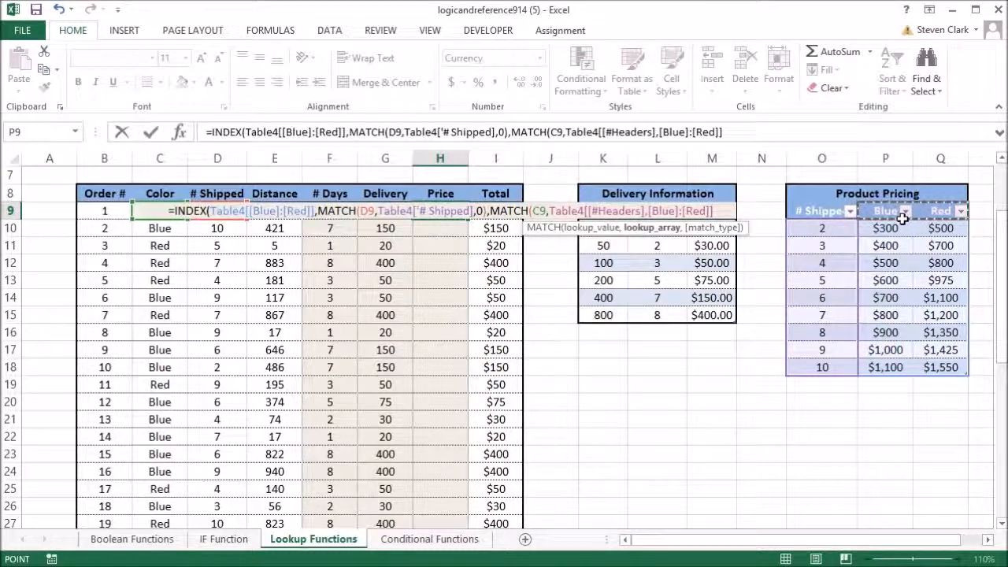
{"action": "type", "text": ",0"}
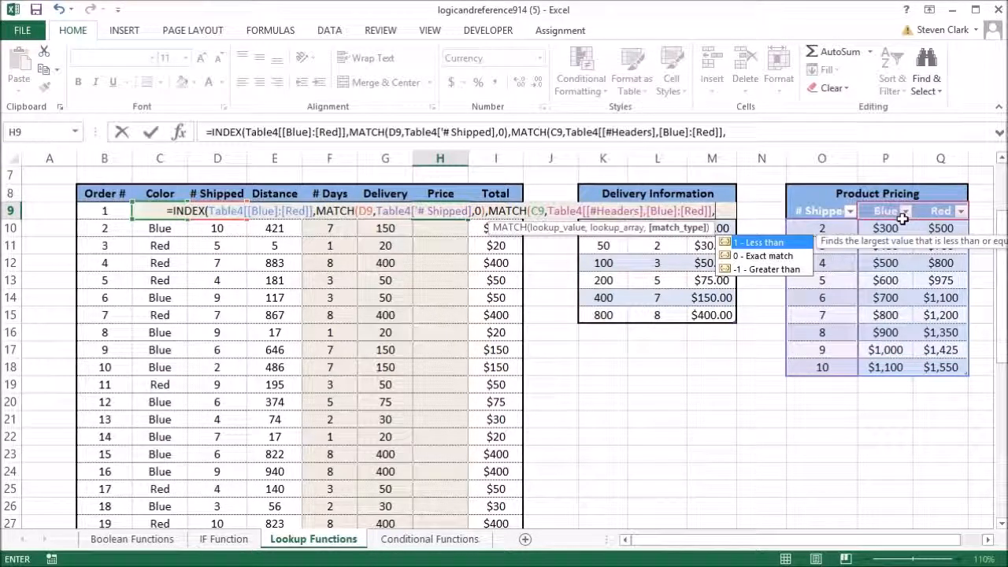
{"action": "type", "text": "))"}
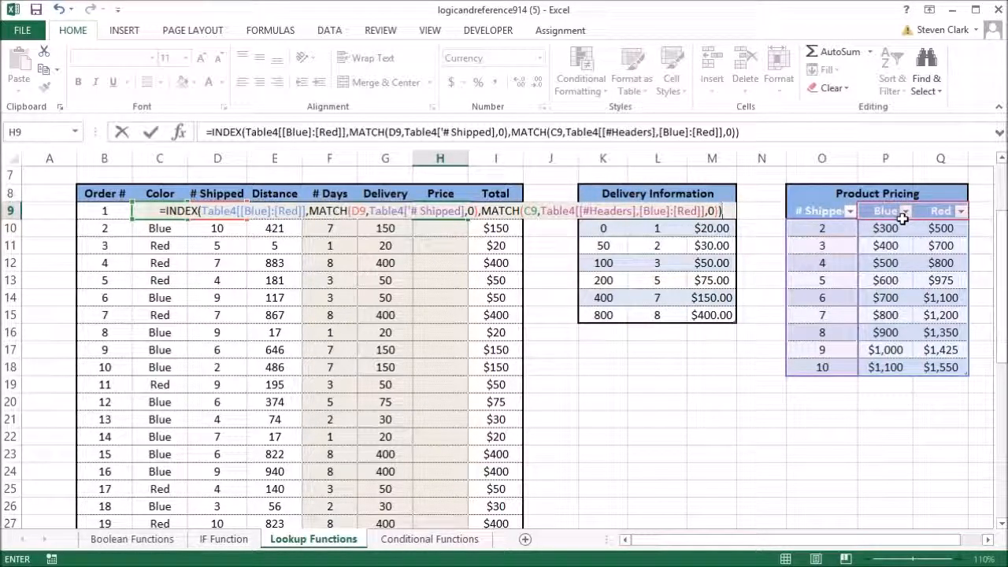
{"action": "key", "text": "Return"}
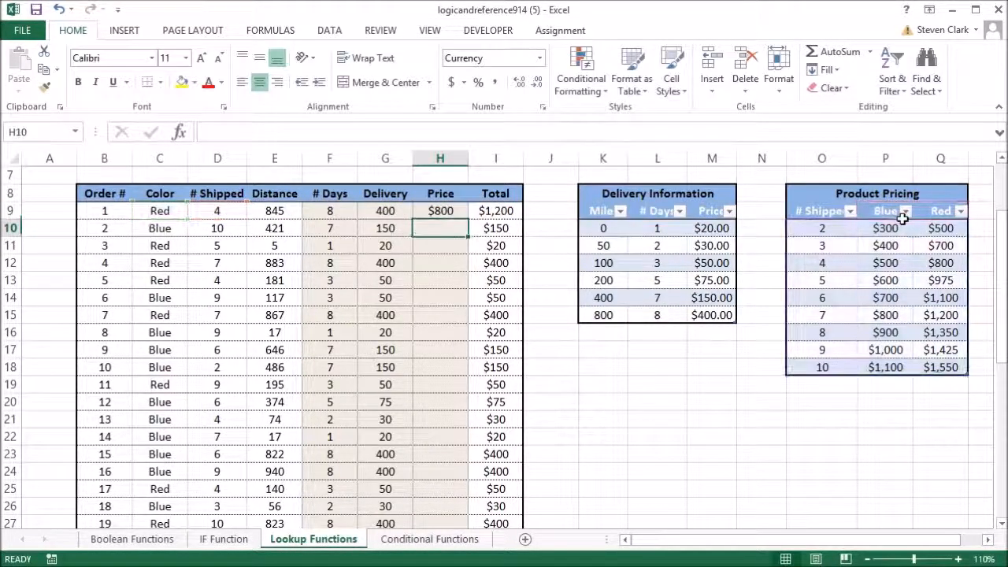
Step: Fill the two-way INDEX and MATCH formula from H9 down the Price column
{"action": "left_click", "coordinate": [446, 211]}
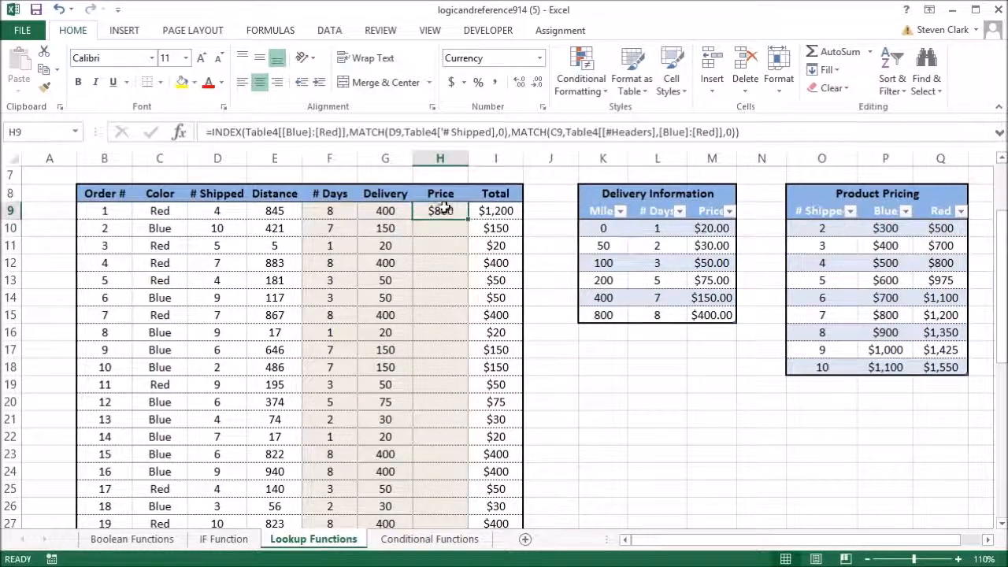
{"action": "double_click", "coordinate": [469, 220]}
{"action": "left_click", "coordinate": [430, 263]}
Step: Check the filled Price results for several orders against the Product Pricing table by color and number shipped
{"action": "left_click", "coordinate": [444, 213]}
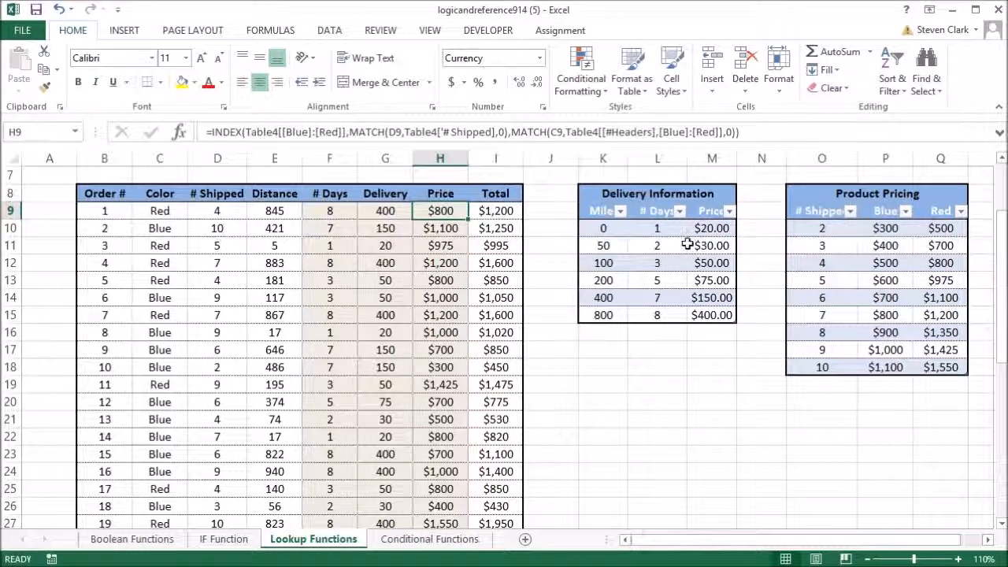
{"action": "left_click", "coordinate": [880, 378]}
{"action": "left_click", "coordinate": [886, 369]}
{"action": "left_click", "coordinate": [460, 230]}
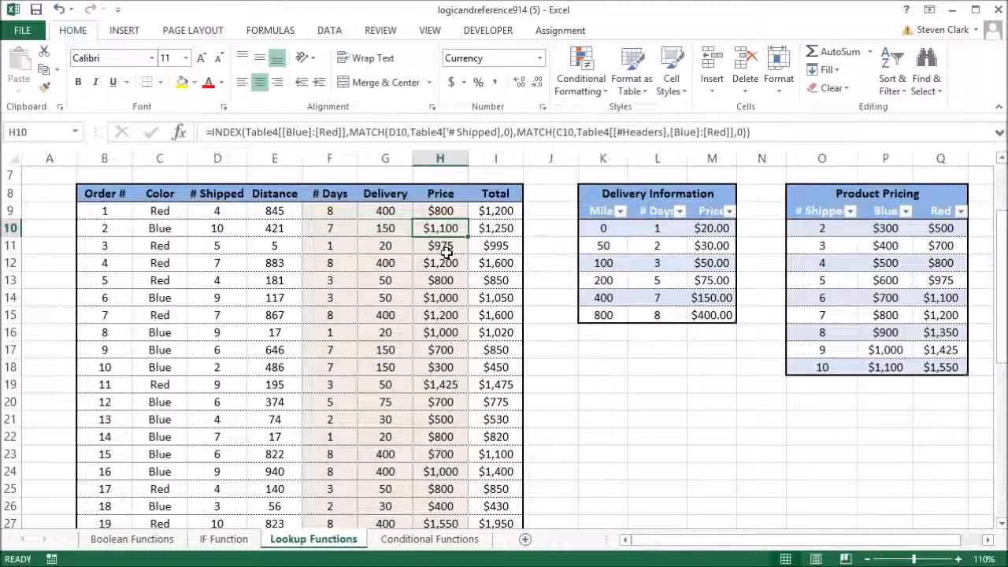
{"action": "left_click", "coordinate": [446, 250]}
{"action": "left_click", "coordinate": [445, 279]}
{"action": "left_click", "coordinate": [450, 314]}
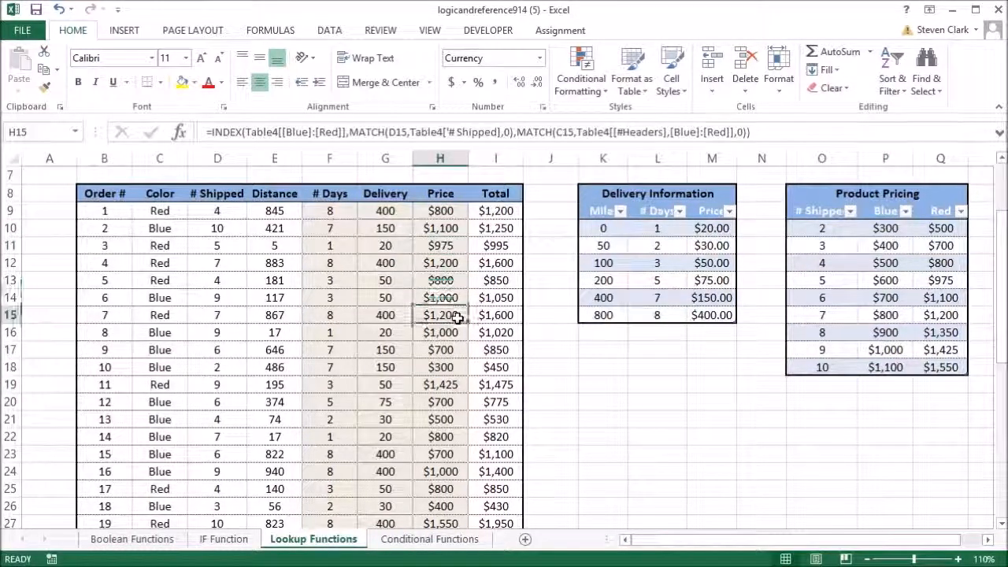
{"action": "left_click", "coordinate": [447, 349]}
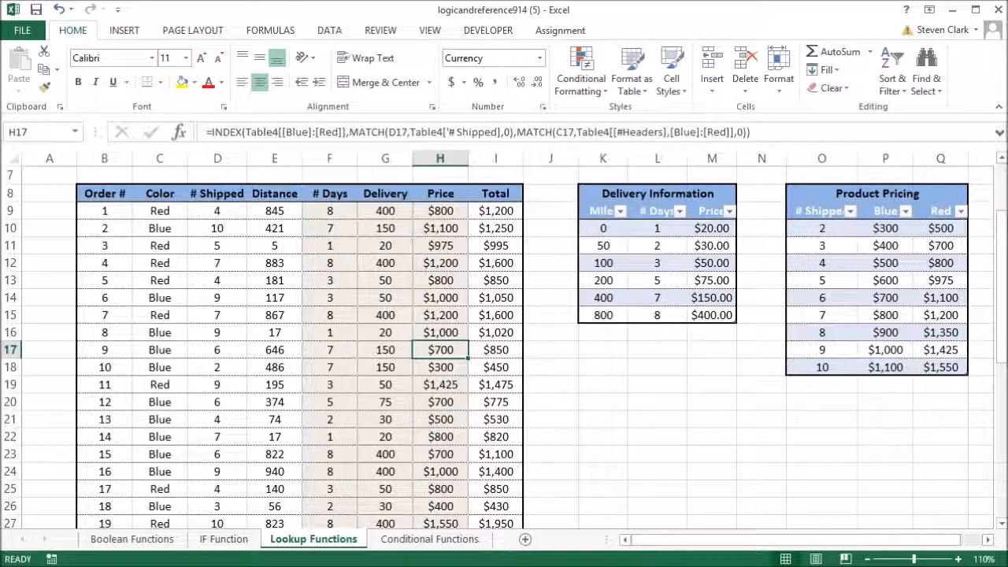
{"action": "left_click", "coordinate": [711, 352]}
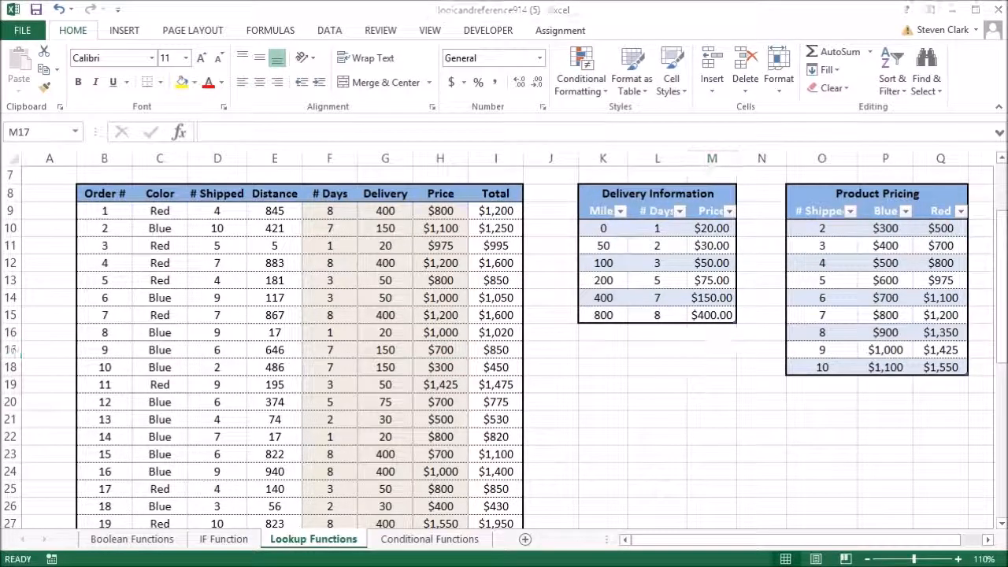